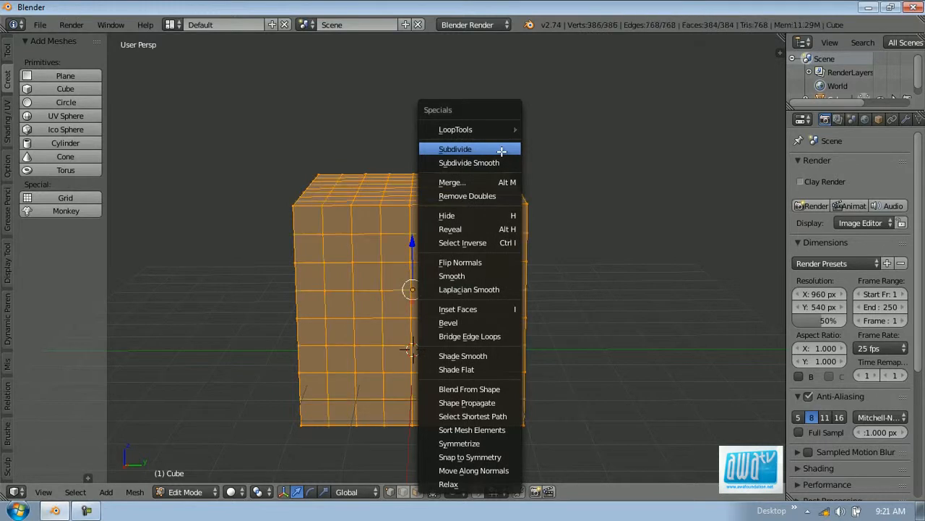
# - Leave Edit Mode on the subdivided cube and switch it to Sculpt Mode
pyautogui.press('Tab')
pyautogui.moveTo(420, 305); pyautogui.dragTo(512, 320, button='middle')
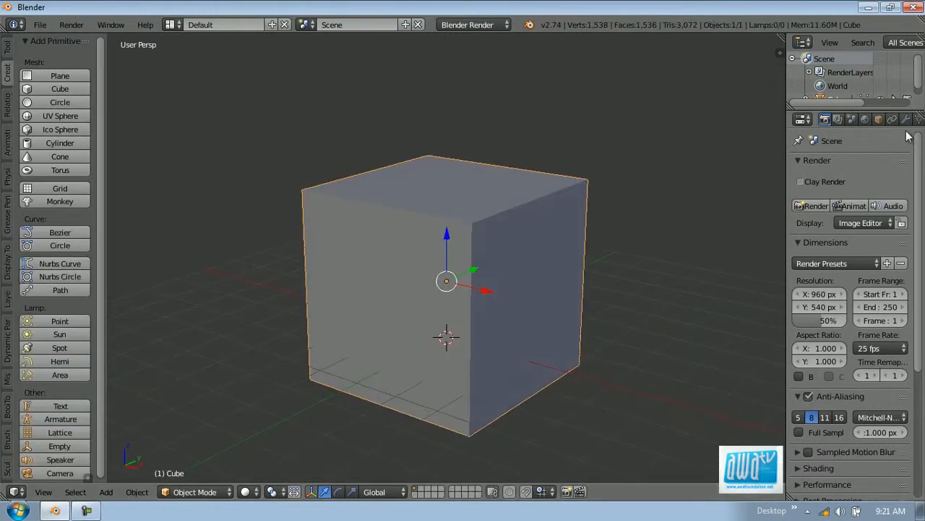
pyautogui.moveTo(533, 240); pyautogui.dragTo(505, 263, button='middle')
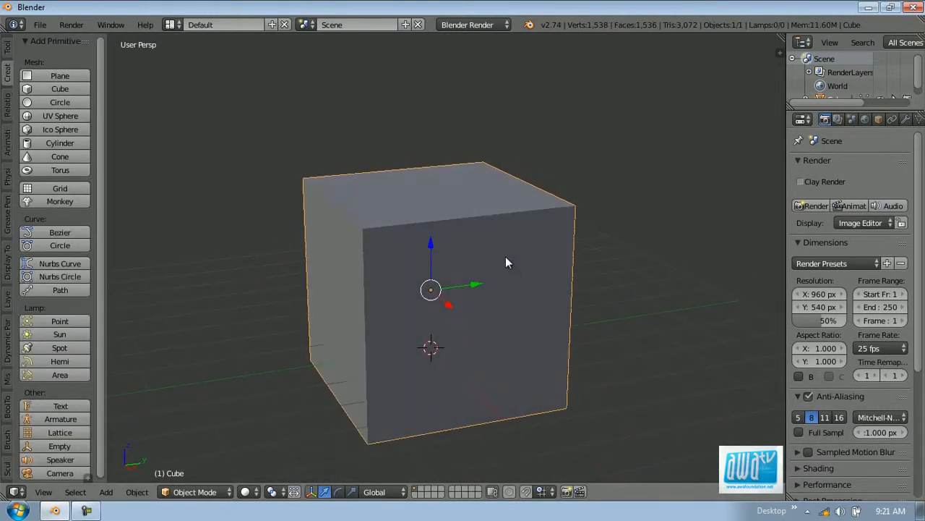
pyautogui.click(168, 494)
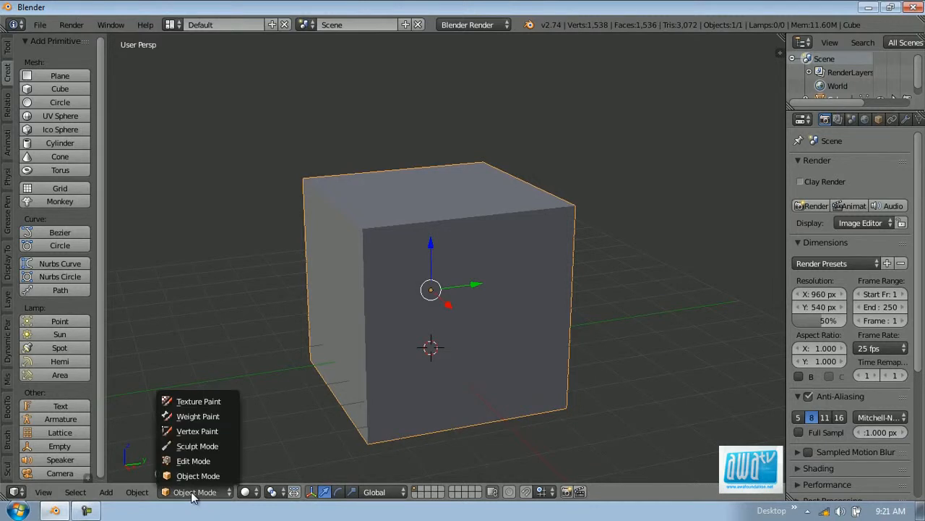
pyautogui.click(193, 448)
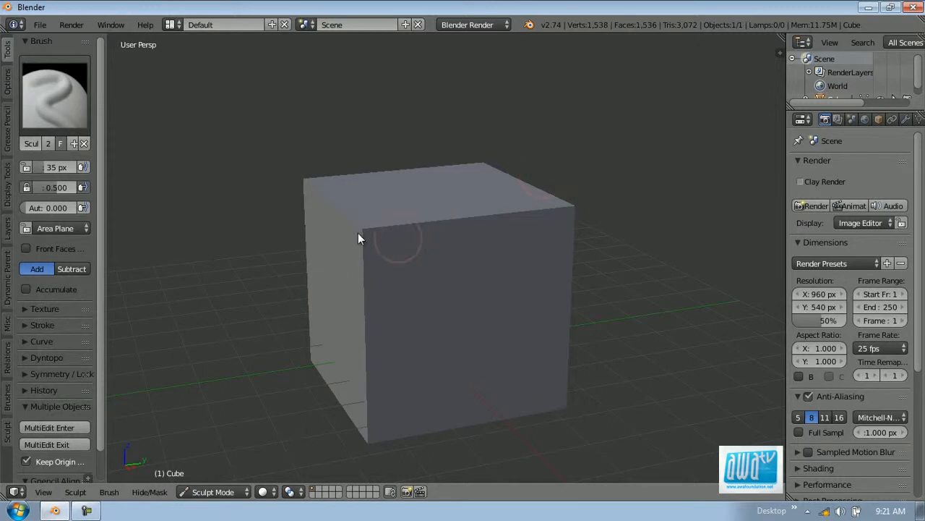
# - Widen the sculpt tool shelf to show full brush settings, and collapse the Multiple Objects Editing section
pyautogui.moveTo(106, 183); pyautogui.dragTo(224, 188)
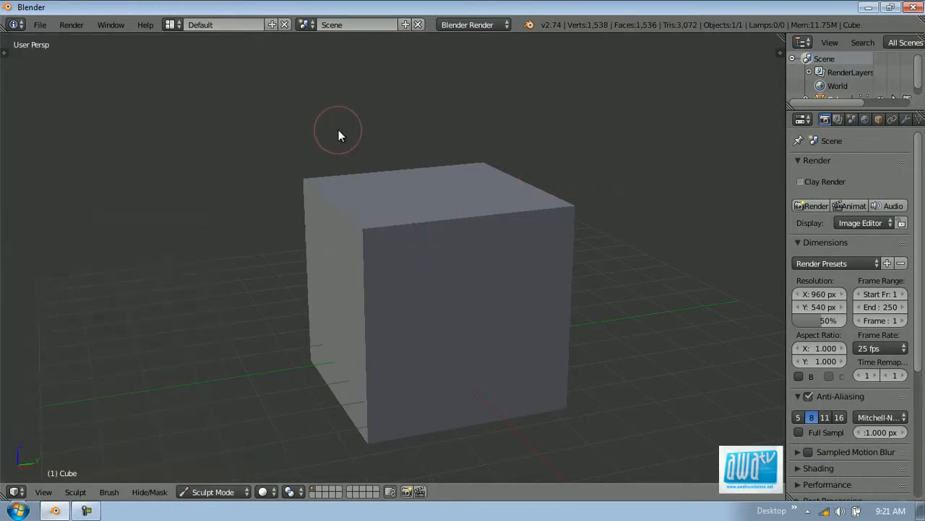
pyautogui.press('t')
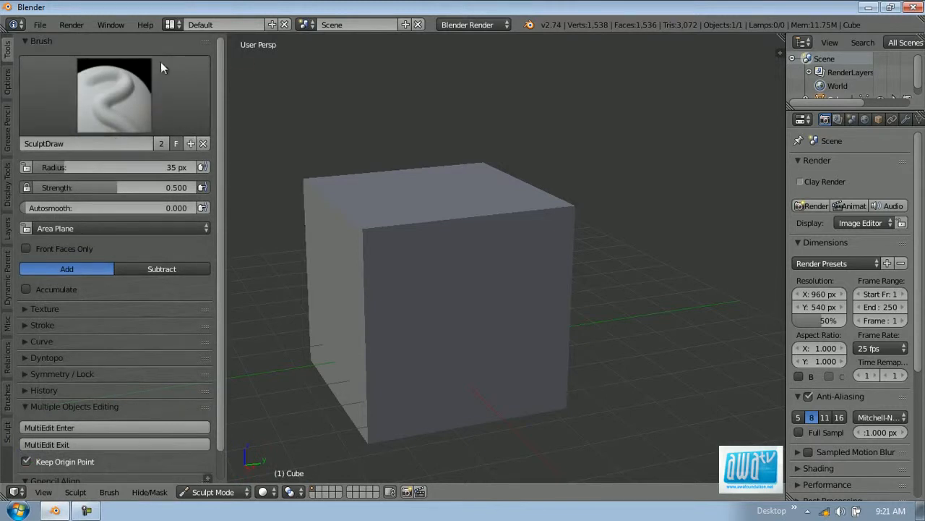
pyautogui.scroll(-1, 150, 123)
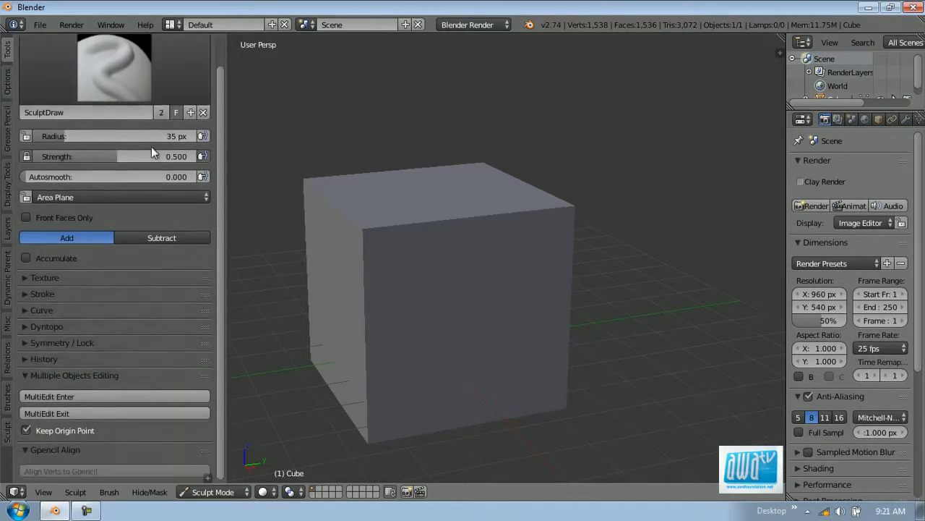
pyautogui.scroll(1, 141, 217)
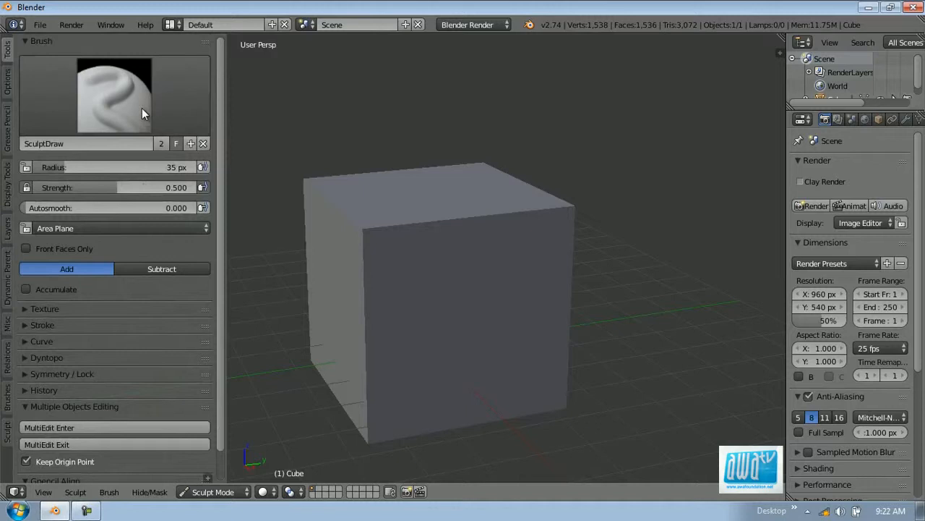
pyautogui.scroll(-1, 129, 199)
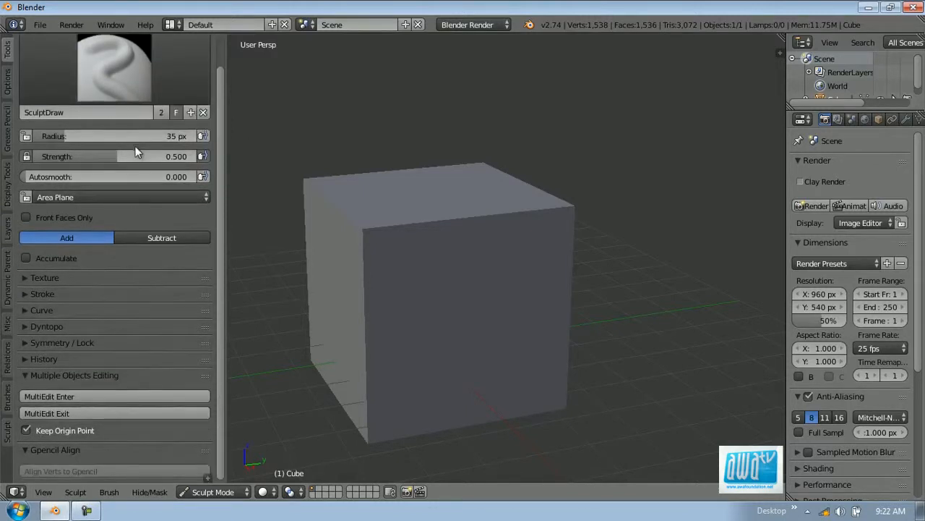
pyautogui.scroll(1, 141, 141)
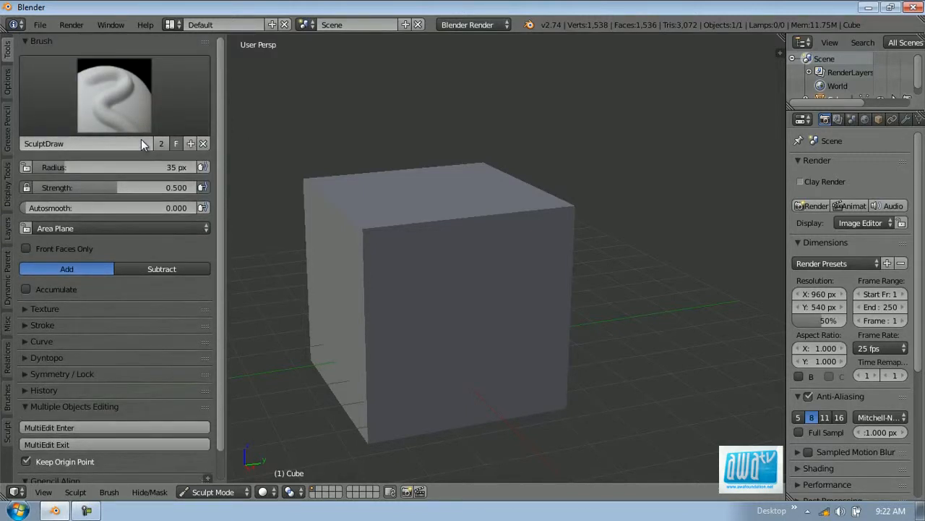
pyautogui.click(53, 405)
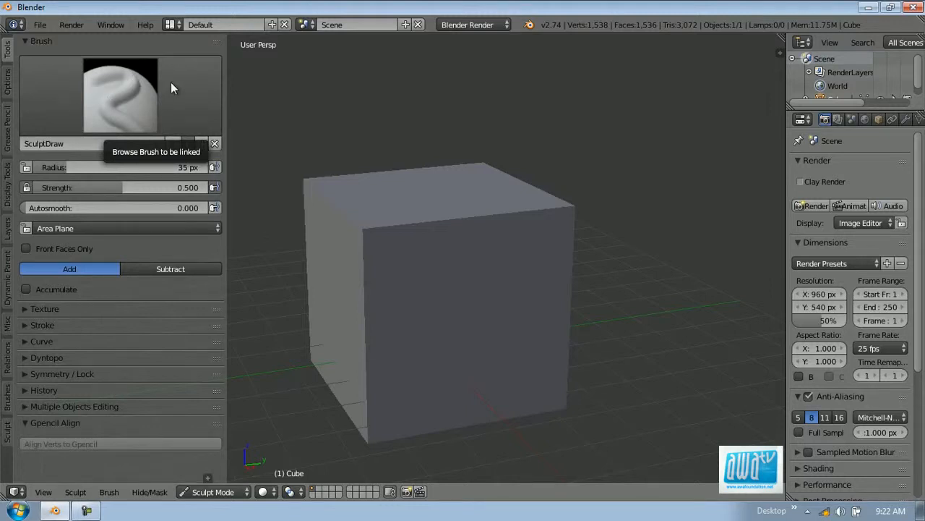
# - Browse the sculpt brush library and switch to the Nudge brush
pyautogui.click(109, 87)
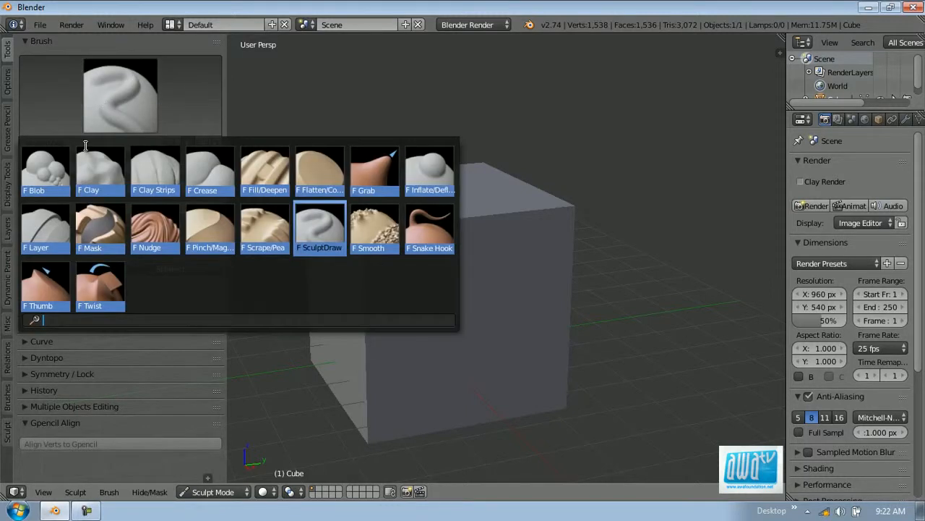
pyautogui.click(118, 88)
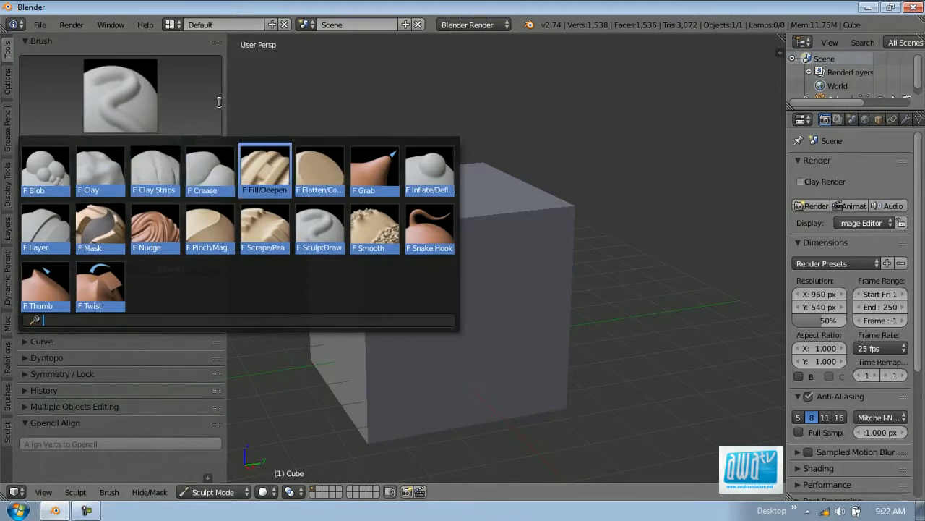
pyautogui.press('Left')
pyautogui.press('Left')
pyautogui.press('Left')
pyautogui.press('Left')
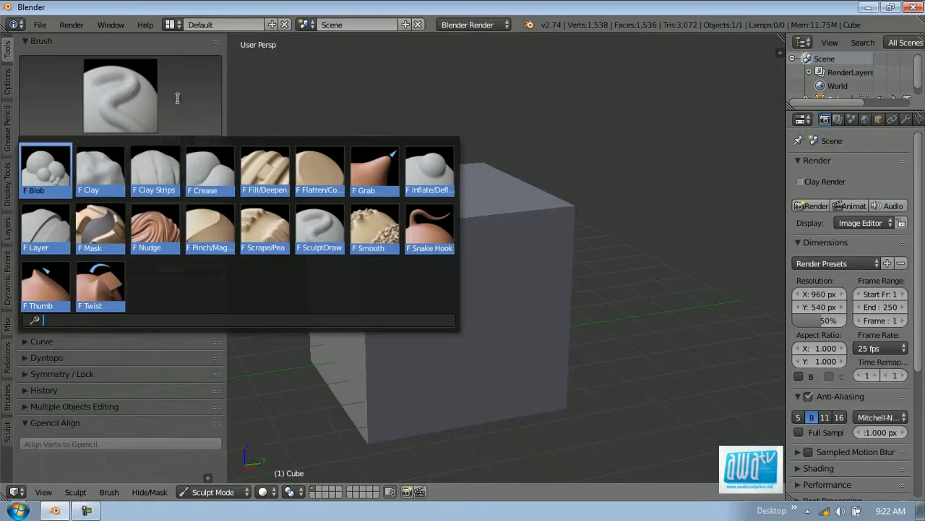
pyautogui.click(153, 231)
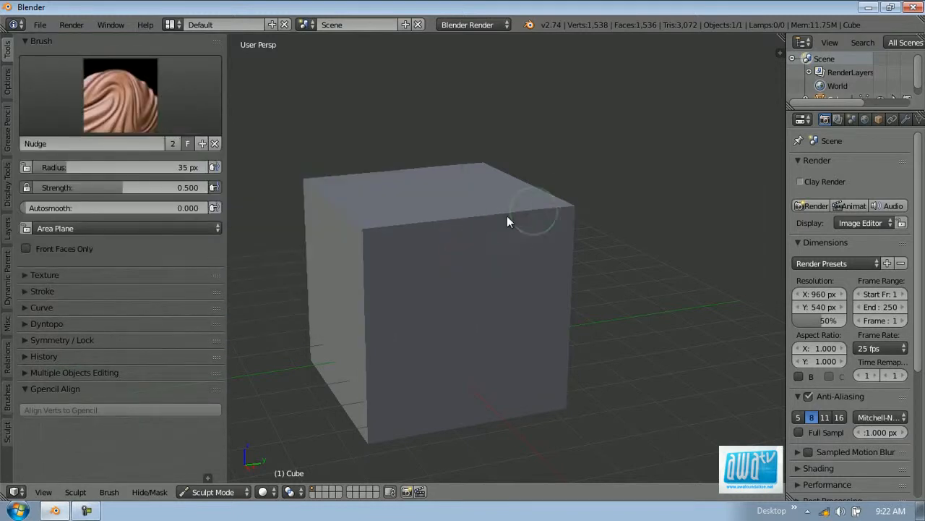
# - Try Nudge strokes with a 124 px radius on the cube's near upper corner and undo them
pyautogui.press('f')
pyautogui.click(577, 244)
pyautogui.moveTo(479, 228)
pyautogui.mouseDown()
pyautogui.moveTo(438, 313)
pyautogui.moveTo(357, 248)
pyautogui.moveTo(374, 337)
pyautogui.moveTo(437, 246)
pyautogui.moveTo(434, 230)
pyautogui.moveTo(482, 271)
pyautogui.mouseUp()
pyautogui.moveTo(482, 272)
pyautogui.mouseDown(button='middle')
pyautogui.moveTo(427, 275)
pyautogui.moveTo(529, 263)
pyautogui.moveTo(571, 231)
pyautogui.moveTo(533, 207)
pyautogui.mouseUp(button='middle')
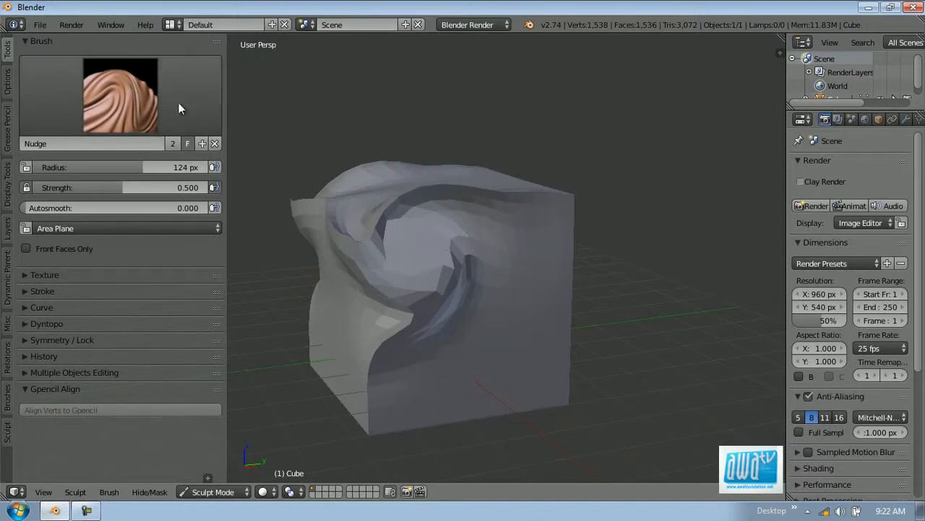
pyautogui.hotkey('ctrl', 'z')
pyautogui.hotkey('ctrl', 'z')
pyautogui.hotkey('ctrl', 'z')
# - Switch to the Snake Hook brush, try pulling the cube's upper corner and front face outward, and undo the strokes
pyautogui.click(114, 113)
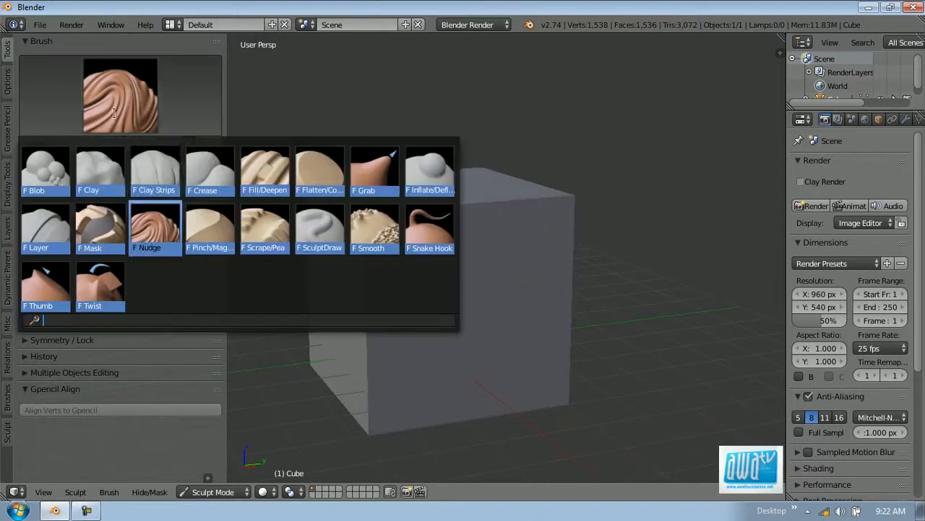
pyautogui.click(428, 230)
pyautogui.moveTo(582, 197)
pyautogui.mouseDown()
pyautogui.moveTo(644, 111)
pyautogui.moveTo(487, 97)
pyautogui.moveTo(575, 122)
pyautogui.mouseUp()
pyautogui.moveTo(491, 302)
pyautogui.mouseDown()
pyautogui.moveTo(658, 269)
pyautogui.moveTo(658, 256)
pyautogui.mouseUp()
pyautogui.hotkey('ctrl', 'z')
pyautogui.hotkey('ctrl', 'z')
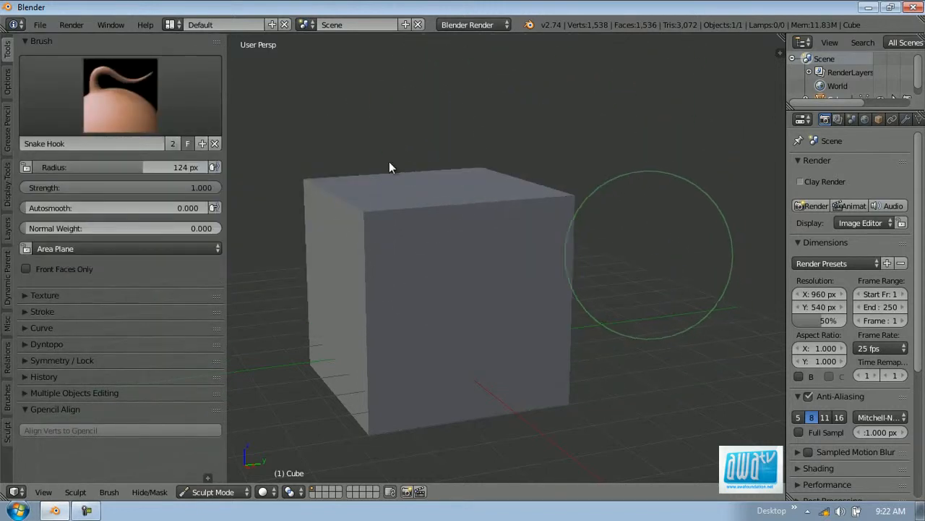
# - Switch to the Scrape/Peaks brush and try a stroke across the cube's front face
pyautogui.click(64, 113)
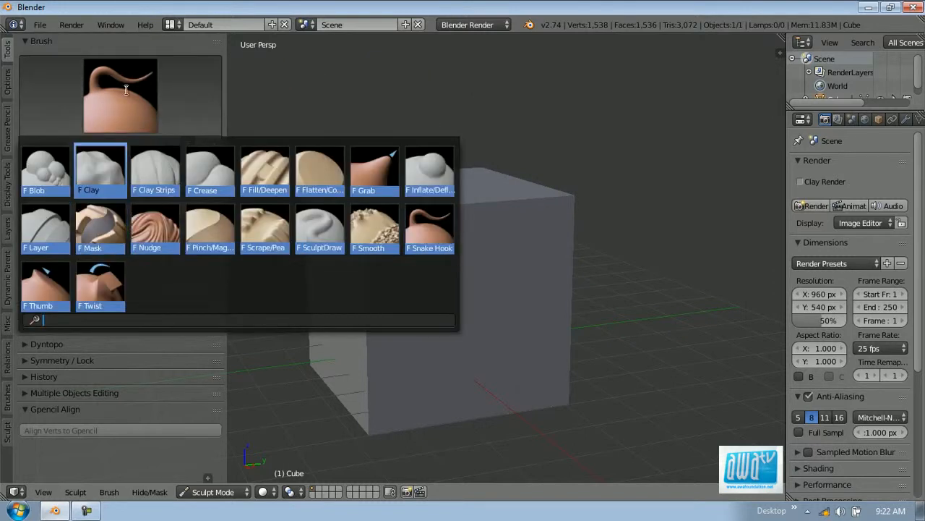
pyautogui.click(265, 228)
pyautogui.moveTo(431, 241)
pyautogui.mouseDown()
pyautogui.moveTo(434, 208)
pyautogui.moveTo(358, 227)
pyautogui.moveTo(533, 209)
pyautogui.moveTo(606, 274)
pyautogui.mouseUp()
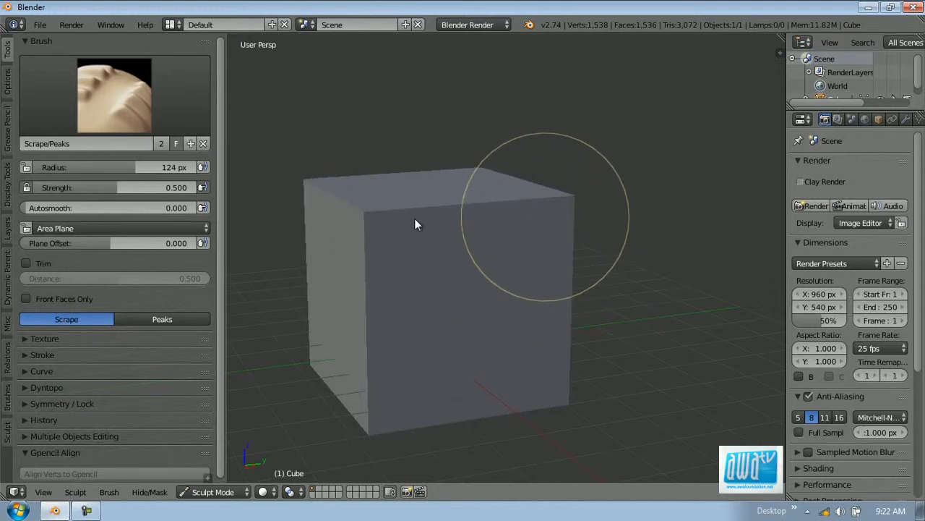
# - Set the Scrape/Peaks brush radius to 60 px
pyautogui.moveTo(418, 223)
pyautogui.mouseDown(button='middle')
pyautogui.moveTo(462, 227)
pyautogui.moveTo(450, 215)
pyautogui.mouseUp(button='middle')
pyautogui.scroll(4, 477, 231)
pyautogui.scroll(-2, 486, 205)
pyautogui.scroll(1, 451, 216)
pyautogui.press('f')
pyautogui.click(424, 214)
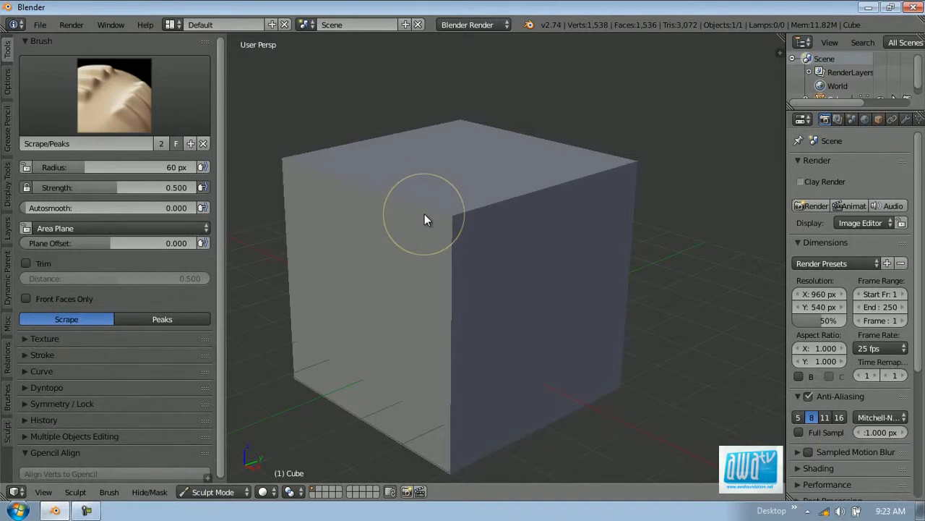
pyautogui.scroll(1, 499, 199)
pyautogui.moveTo(499, 200); pyautogui.dragTo(475, 202, button='middle')
pyautogui.scroll(-2, 477, 205)
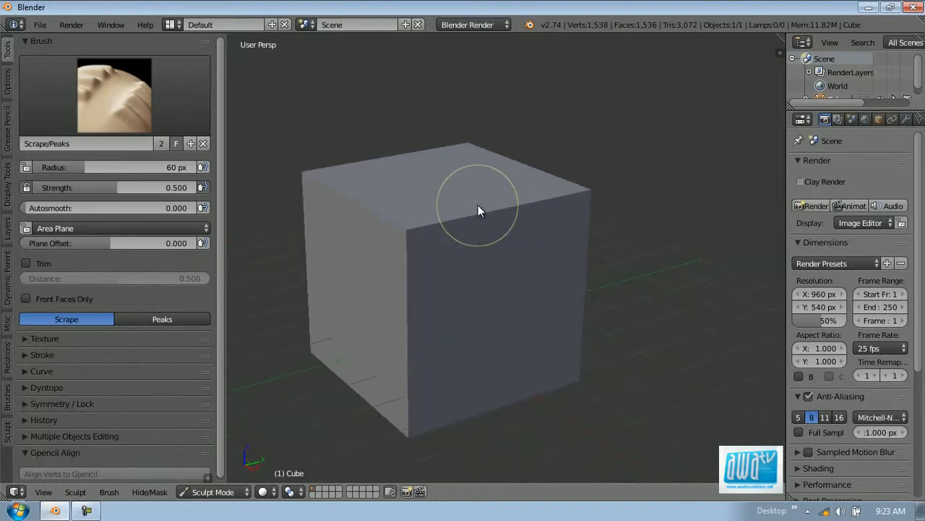
pyautogui.keyDown('shift'); pyautogui.moveTo(448, 248); pyautogui.dragTo(445, 226, button='middle'); pyautogui.keyUp('shift')
# - Switch from Scrape/Peaks to the SculptDraw brush
pyautogui.click(88, 97)
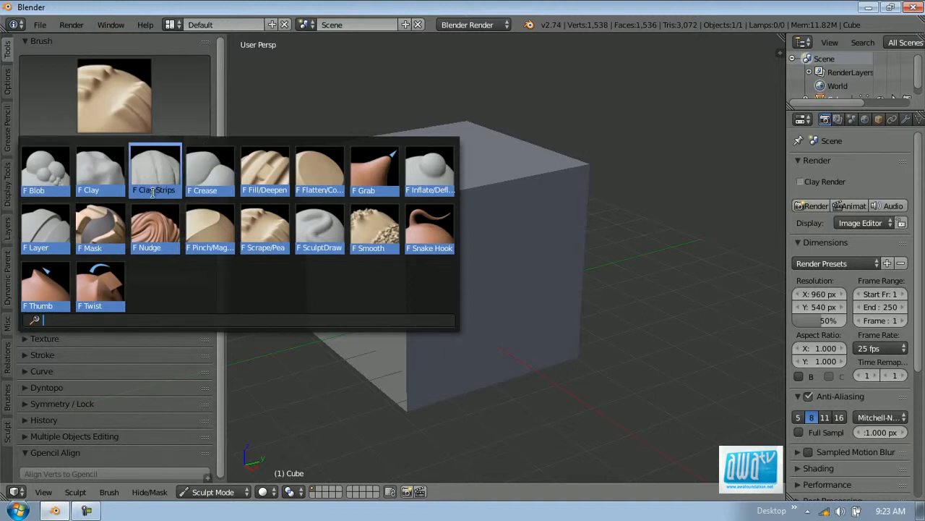
pyautogui.click(322, 228)
pyautogui.moveTo(410, 207); pyautogui.dragTo(449, 191, button='middle')
pyautogui.moveTo(310, 201); pyautogui.dragTo(344, 200, button='middle')
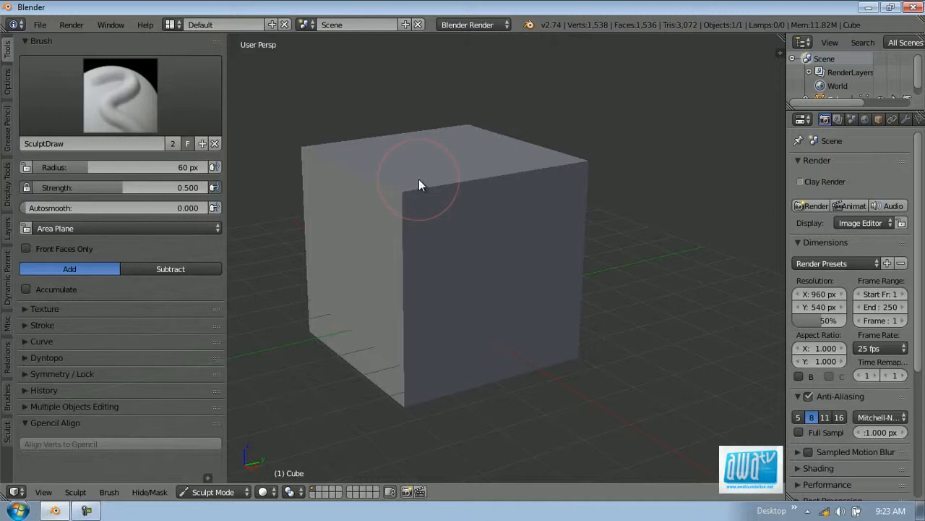
# - Try the Grab brush with a 109 px radius on the cube's upper corner and undo the stroke
pyautogui.press('g')
pyautogui.click(569, 158)
pyautogui.moveTo(569, 158)
pyautogui.mouseDown()
pyautogui.moveTo(620, 149)
pyautogui.moveTo(583, 149)
pyautogui.moveTo(528, 210)
pyautogui.moveTo(505, 211)
pyautogui.mouseUp()
pyautogui.hotkey('ctrl', 'z')
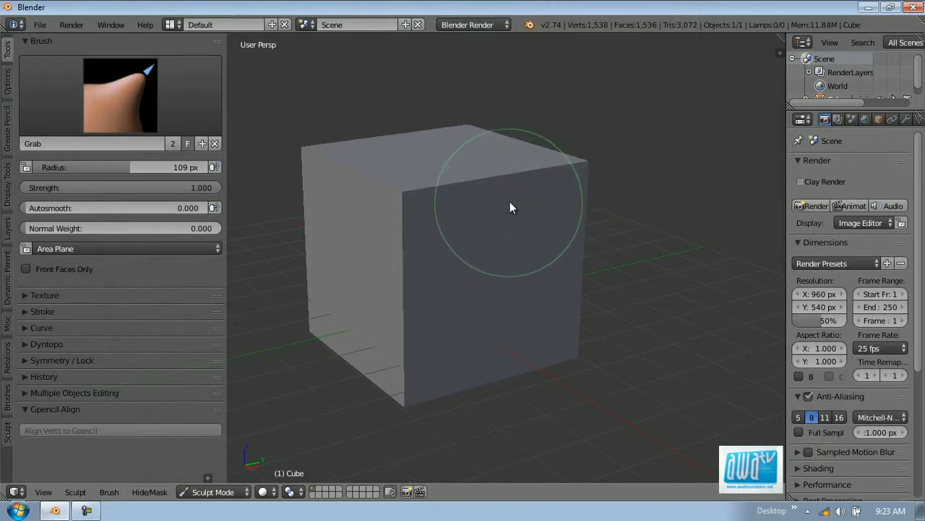
# - Switch back to SculptDraw, try a stroke on the cube's front face and undo it
pyautogui.press('x')
pyautogui.moveTo(475, 191)
pyautogui.mouseDown()
pyautogui.moveTo(480, 251)
pyautogui.moveTo(494, 205)
pyautogui.mouseUp()
pyautogui.hotkey('ctrl', 'z')
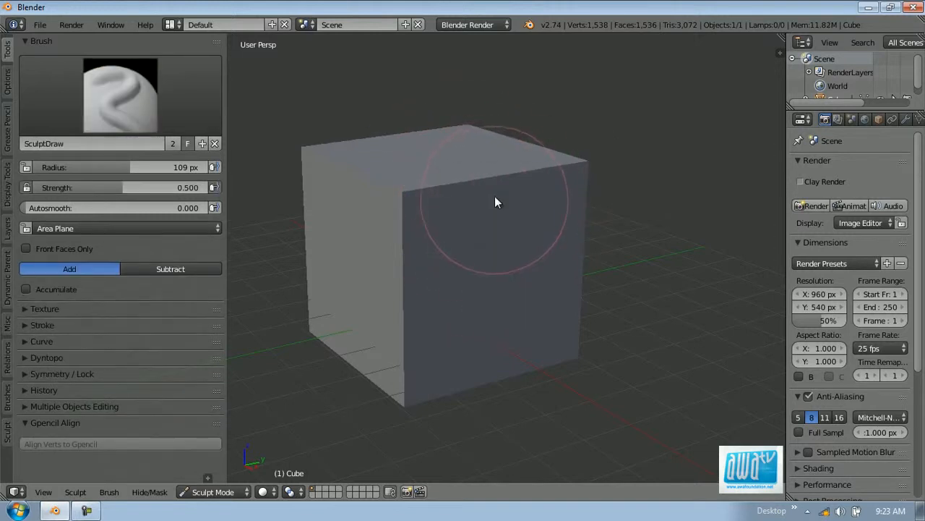
# - Switch between the Crease and Smooth brushes, ending on Crease with a 49 px radius
pyautogui.hotkey('shift', 'c')
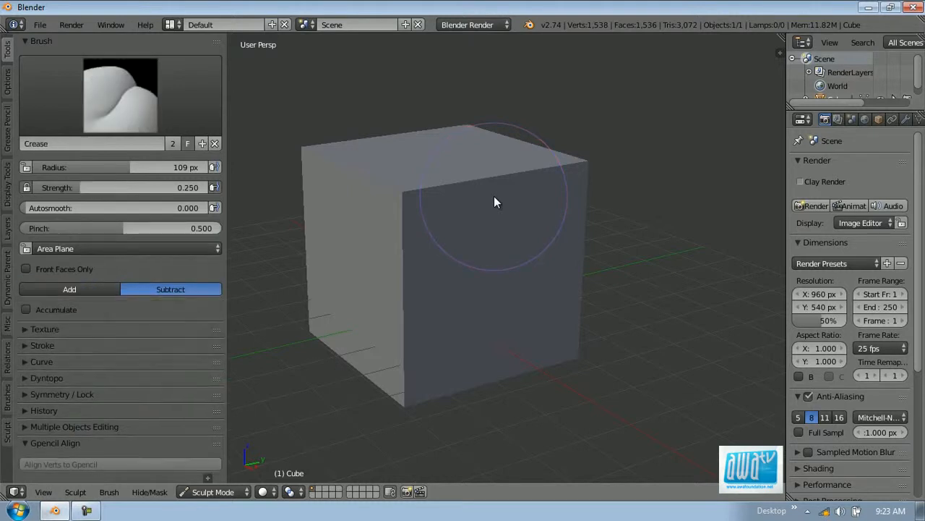
pyautogui.press('s')
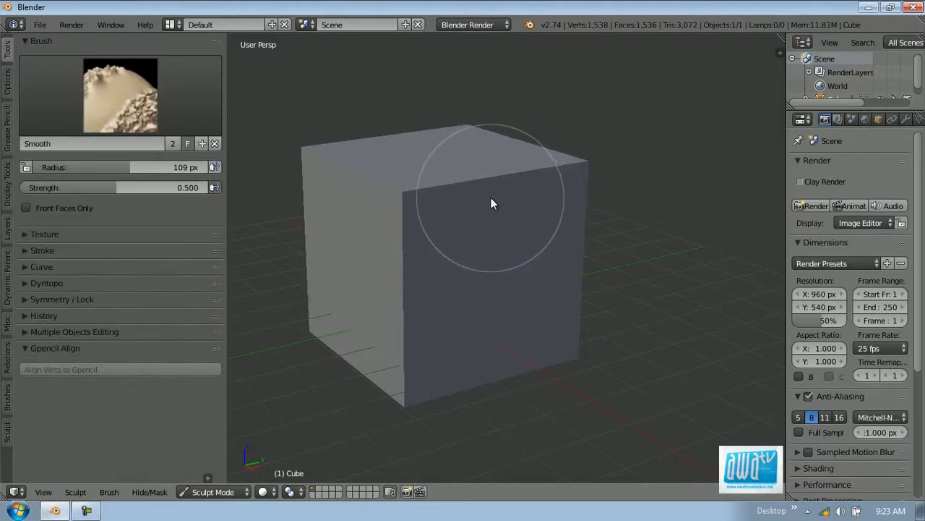
pyautogui.hotkey('shift', 'c')
pyautogui.press('f')
pyautogui.click(518, 200)
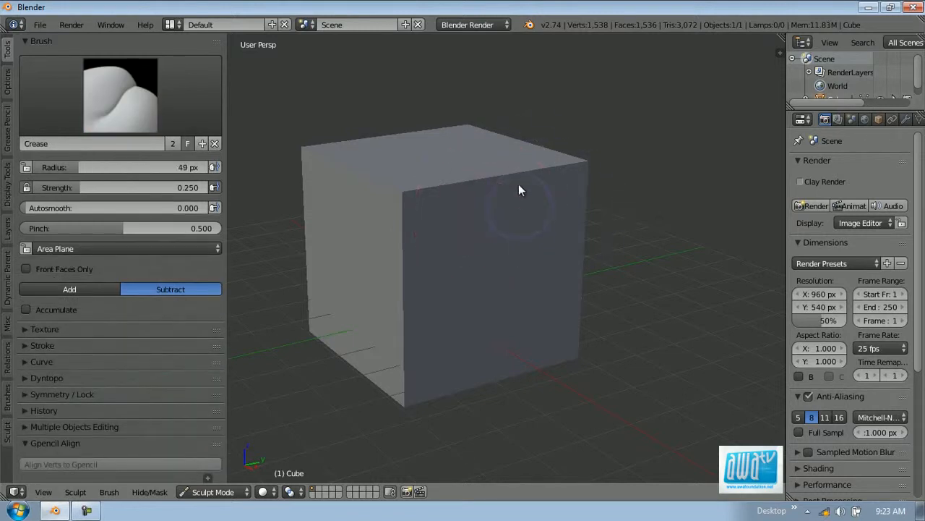
# - Try a Crease stroke across the cube's top front edge and undo it
pyautogui.moveTo(542, 118); pyautogui.dragTo(485, 217)
pyautogui.moveTo(516, 193)
pyautogui.mouseDown(button='middle')
pyautogui.moveTo(486, 203)
pyautogui.moveTo(499, 198)
pyautogui.mouseUp(button='middle')
pyautogui.hotkey('ctrl', 'z')
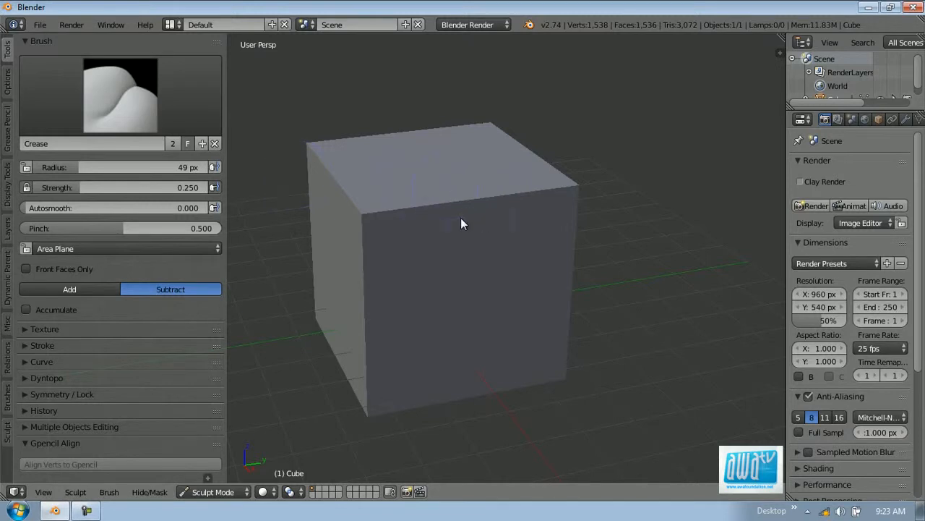
# - Try smoothing the cube's upper corner and edges, return to the Crease brush and undo the smoothing
pyautogui.hotkey('shift', 's')
pyautogui.moveTo(359, 212)
pyautogui.mouseDown()
pyautogui.moveTo(366, 242)
pyautogui.moveTo(371, 193)
pyautogui.moveTo(367, 279)
pyautogui.moveTo(384, 193)
pyautogui.moveTo(393, 227)
pyautogui.moveTo(492, 191)
pyautogui.moveTo(400, 221)
pyautogui.moveTo(376, 211)
pyautogui.moveTo(358, 219)
pyautogui.moveTo(556, 188)
pyautogui.moveTo(519, 209)
pyautogui.mouseUp()
pyautogui.hotkey('shift', 'c')
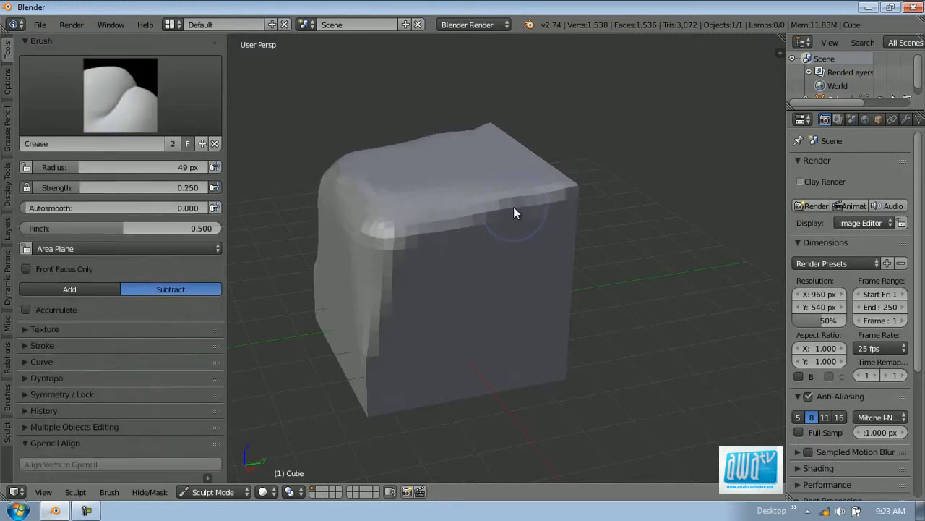
pyautogui.hotkey('ctrl', 'z')
# - Set the Crease brush radius to 97 px and strength to 0.446, testing it with a stroke that is undone
pyautogui.moveTo(252, 230); pyautogui.dragTo(347, 240, button='middle')
pyautogui.scroll(1, 456, 215)
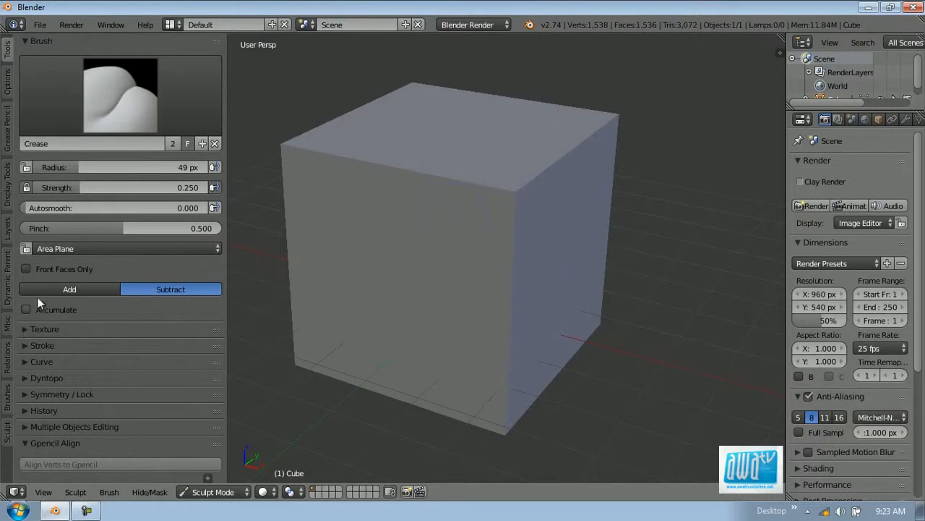
pyautogui.click(104, 94)
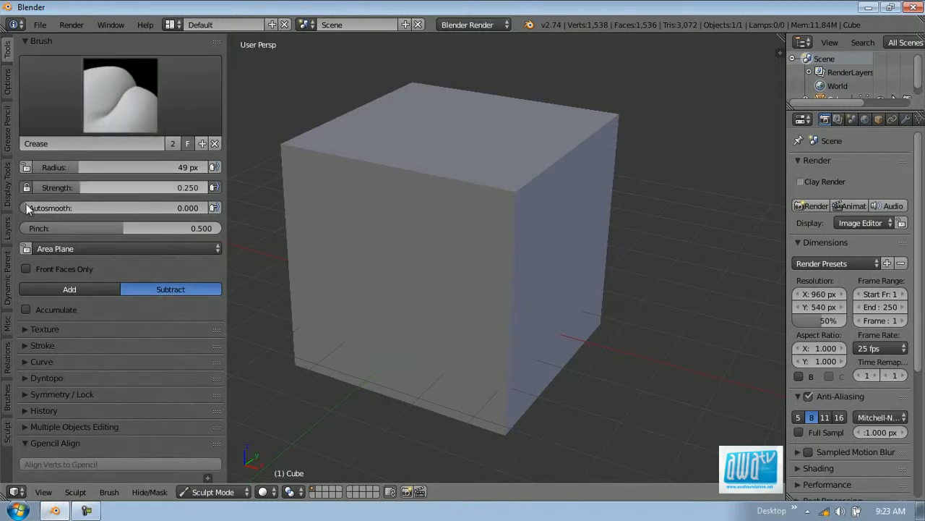
pyautogui.moveTo(478, 148); pyautogui.dragTo(453, 147, button='middle')
pyautogui.moveTo(85, 165); pyautogui.dragTo(344, 168)
pyautogui.moveTo(451, 192); pyautogui.dragTo(448, 223, button='middle')
pyautogui.moveTo(146, 171); pyautogui.dragTo(156, 189)
pyautogui.moveTo(447, 202)
pyautogui.mouseDown()
pyautogui.moveTo(449, 253)
pyautogui.moveTo(416, 325)
pyautogui.moveTo(441, 263)
pyautogui.mouseUp()
pyautogui.hotkey('ctrl', 'z')
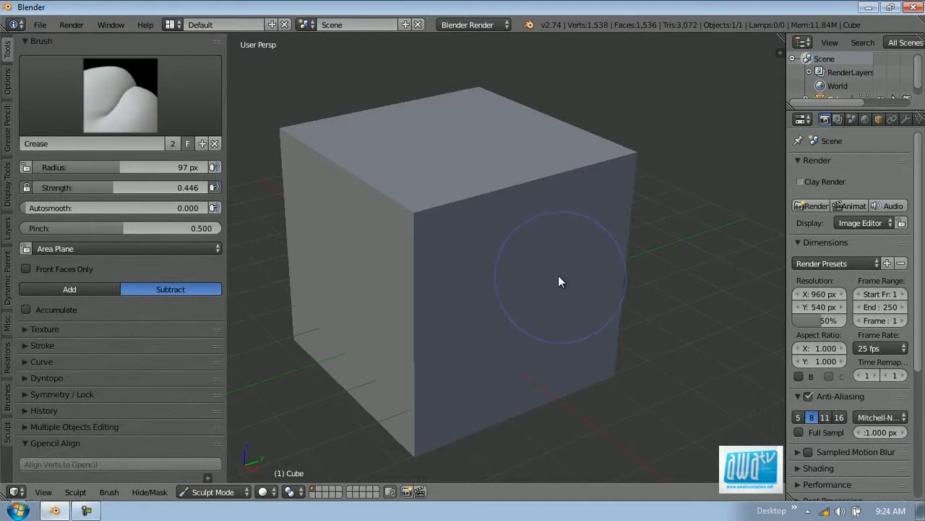
# - Sculpt the cube's near upper corner with Crease strokes at different Autosmooth amounts, ending with Autosmooth at 0.000
pyautogui.scroll(2, 560, 276)
pyautogui.moveTo(33, 207); pyautogui.dragTo(145, 207)
pyautogui.moveTo(423, 203); pyautogui.dragTo(433, 317)
pyautogui.moveTo(130, 207); pyautogui.dragTo(37, 208)
pyautogui.moveTo(417, 211)
pyautogui.mouseDown()
pyautogui.moveTo(417, 253)
pyautogui.moveTo(384, 185)
pyautogui.mouseUp()
pyautogui.moveTo(86, 210); pyautogui.dragTo(22, 224)
pyautogui.moveTo(390, 243); pyautogui.dragTo(461, 266)
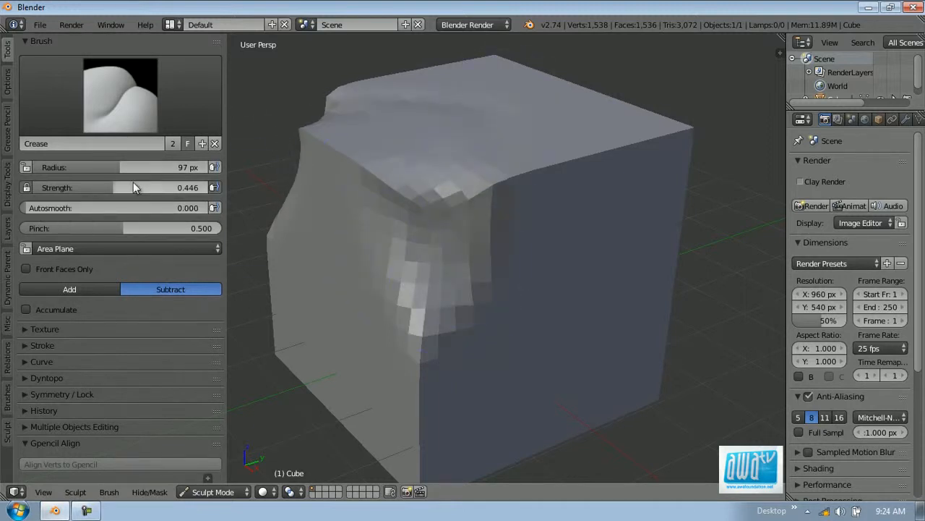
# - Set the Crease brush's Pinch to 0.583, and switch to the Clay brush
pyautogui.moveTo(107, 230); pyautogui.dragTo(147, 230)
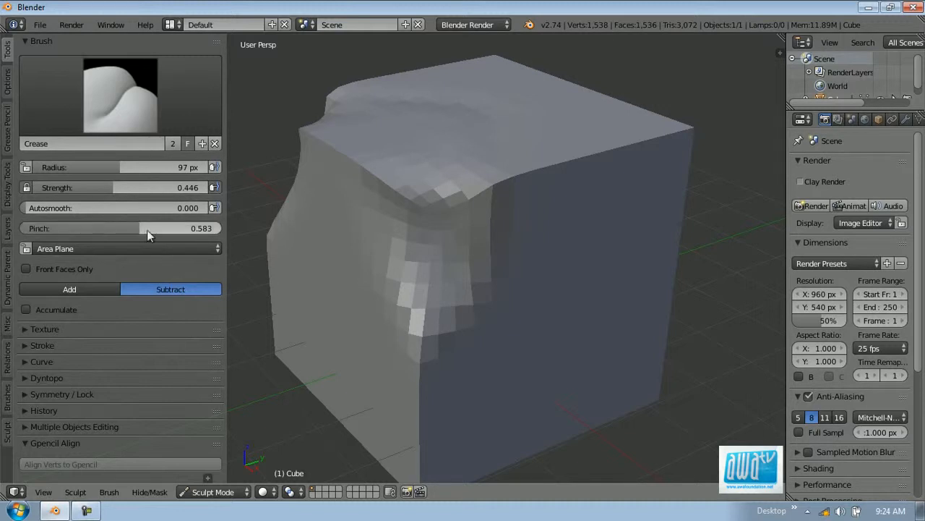
pyautogui.click(120, 94)
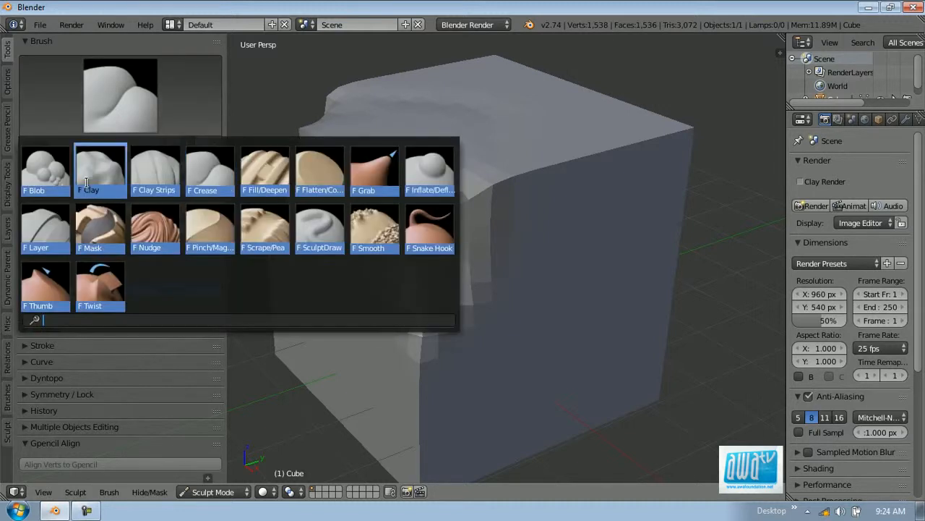
pyautogui.click(108, 182)
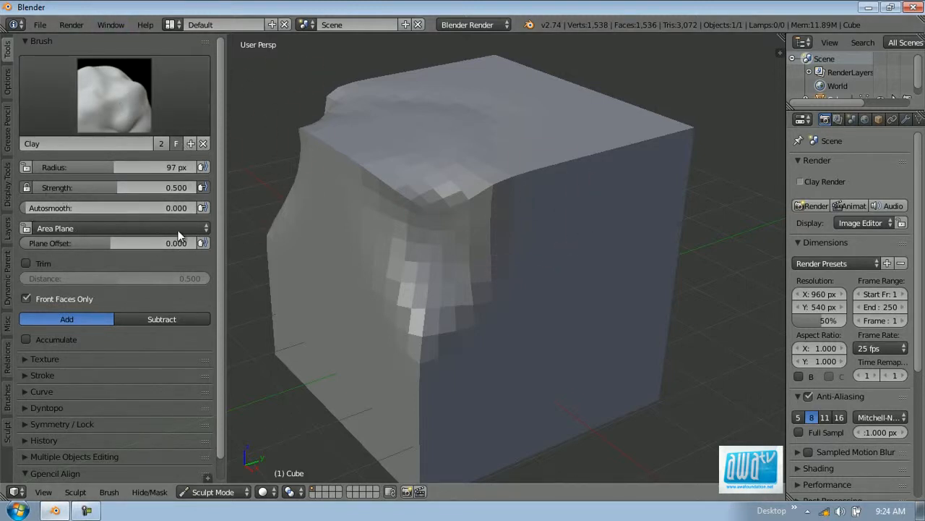
pyautogui.moveTo(400, 184); pyautogui.dragTo(437, 182, button='middle')
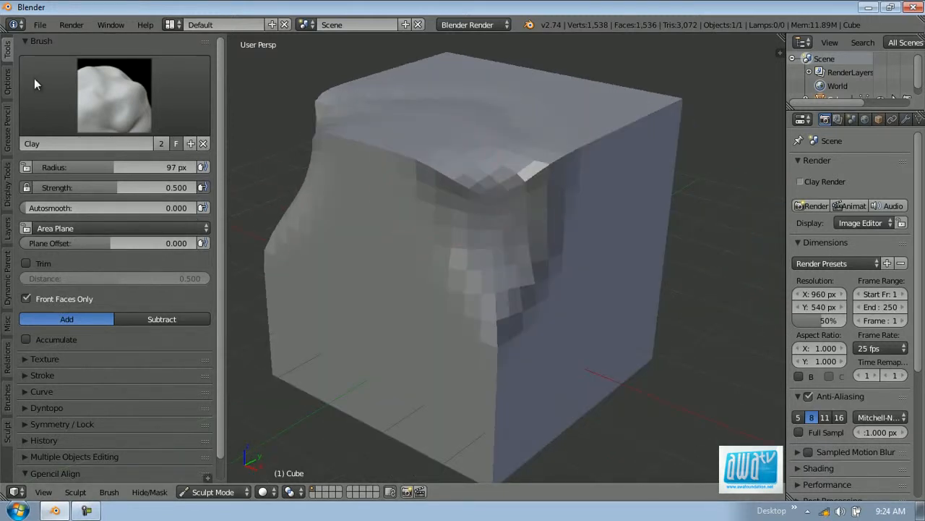
# - Switch to the SculptDraw brush, try a stroke near the cube's top front edge and undo it
pyautogui.click(100, 86)
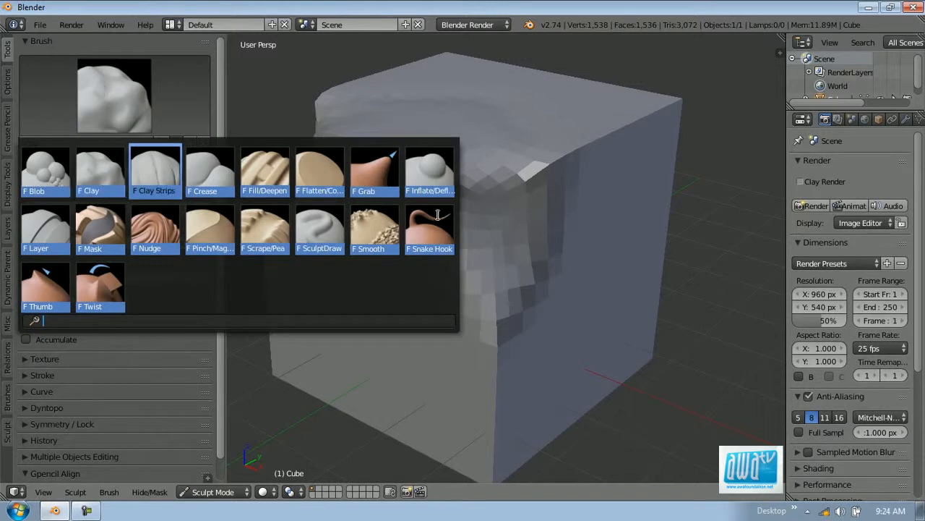
pyautogui.click(332, 228)
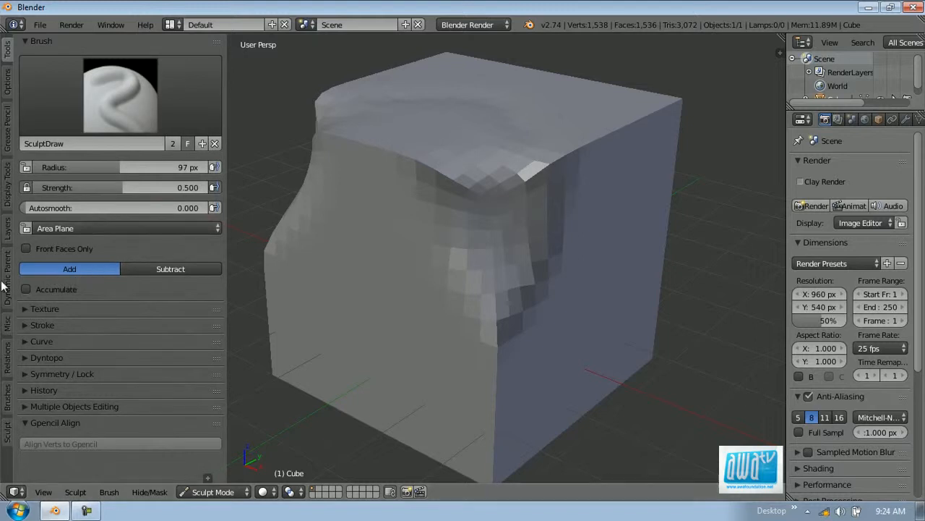
pyautogui.moveTo(533, 206); pyautogui.dragTo(502, 196, button='middle')
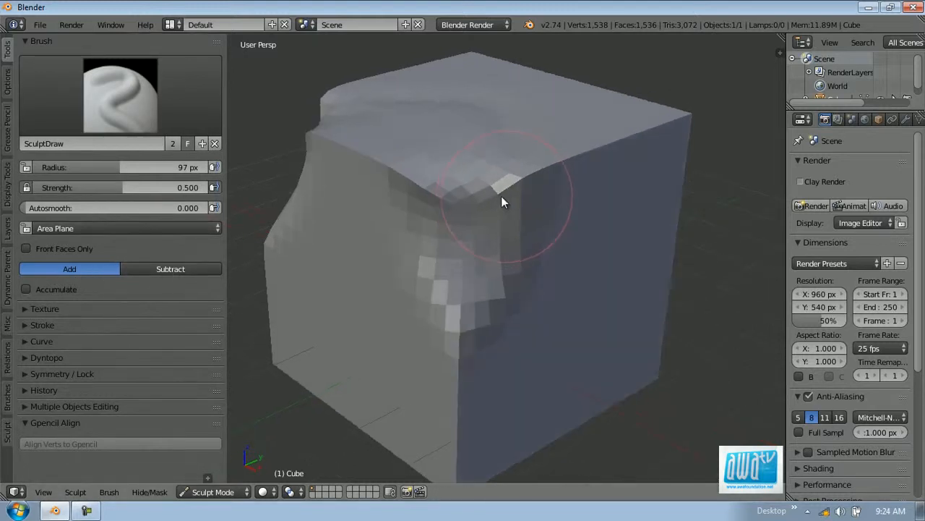
pyautogui.scroll(3, 549, 159)
pyautogui.moveTo(604, 121); pyautogui.dragTo(558, 179, button='middle')
pyautogui.scroll(-4, 558, 179)
pyautogui.moveTo(558, 179)
pyautogui.mouseDown()
pyautogui.moveTo(557, 252)
pyautogui.moveTo(562, 207)
pyautogui.moveTo(494, 128)
pyautogui.moveTo(499, 139)
pyautogui.moveTo(576, 174)
pyautogui.moveTo(539, 146)
pyautogui.mouseUp()
pyautogui.hotkey('ctrl', 'z')
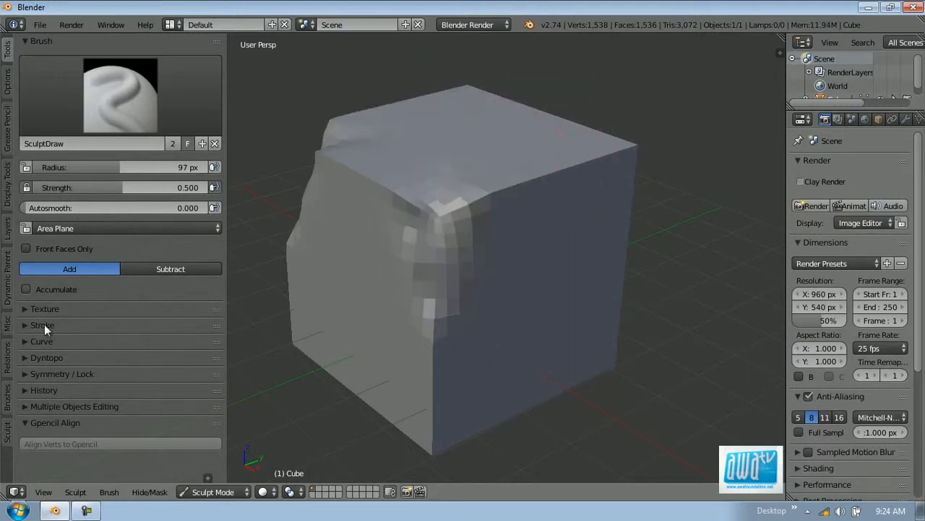
# - Set the SculptDraw brush to Subtract, test it with a stroke across the cube's top and undo the stroke
pyautogui.click(177, 266)
pyautogui.moveTo(426, 153)
pyautogui.mouseDown()
pyautogui.moveTo(553, 242)
pyautogui.moveTo(533, 151)
pyautogui.moveTo(552, 210)
pyautogui.mouseUp()
pyautogui.hotkey('ctrl', 'z')
pyautogui.hotkey('ctrl', 'z')
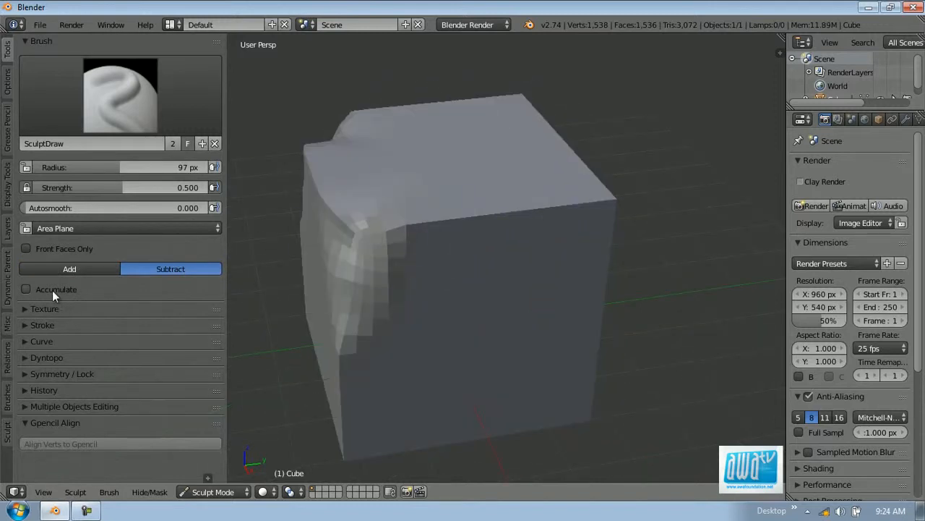
# - Try a subtracting SculptDraw stroke with Accumulate enabled over the cube's top edge and undo it
pyautogui.moveTo(487, 189)
pyautogui.mouseDown()
pyautogui.moveTo(499, 196)
pyautogui.moveTo(506, 247)
pyautogui.moveTo(502, 221)
pyautogui.mouseUp()
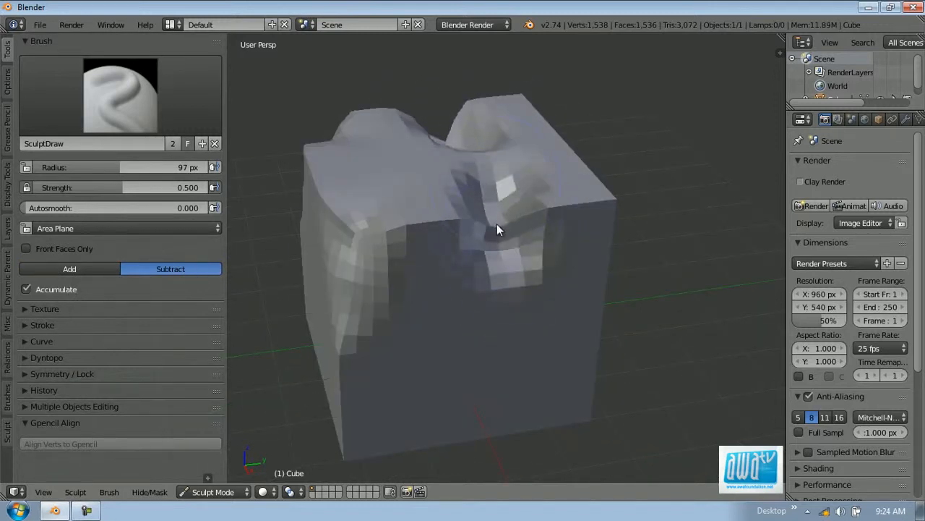
pyautogui.hotkey('ctrl', 'z')
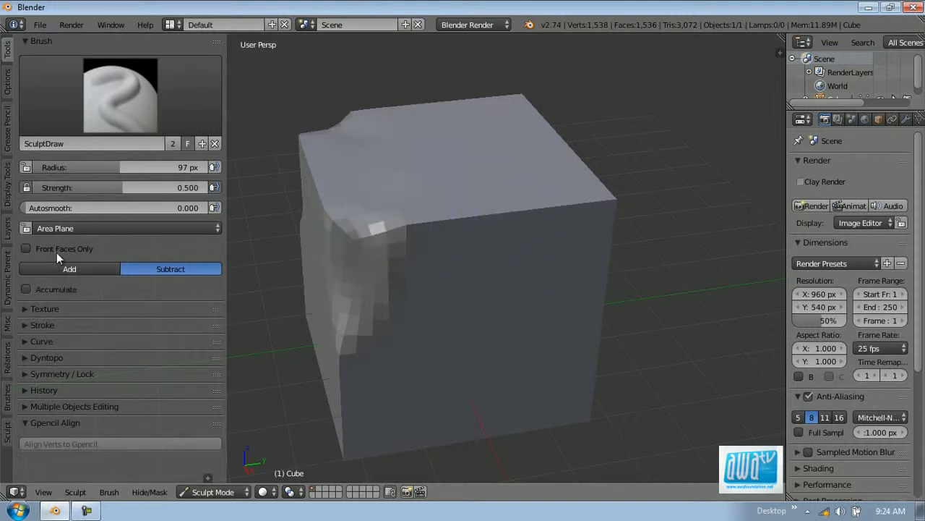
pyautogui.moveTo(422, 210); pyautogui.dragTo(463, 204, button='middle')
# - Try SculptDraw in Add and Subtract modes on the cube's top edge, undoing the strokes and ending on Subtract
pyautogui.click(68, 270)
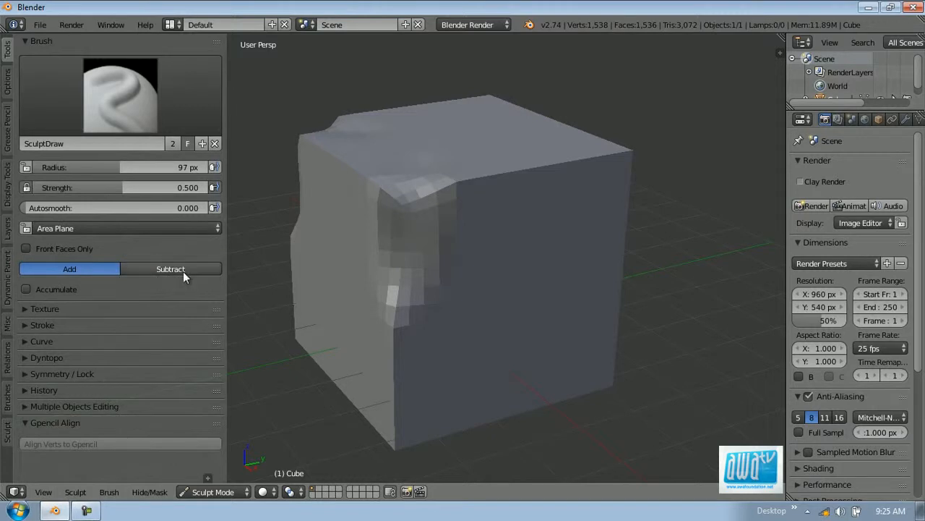
pyautogui.scroll(3, 507, 225)
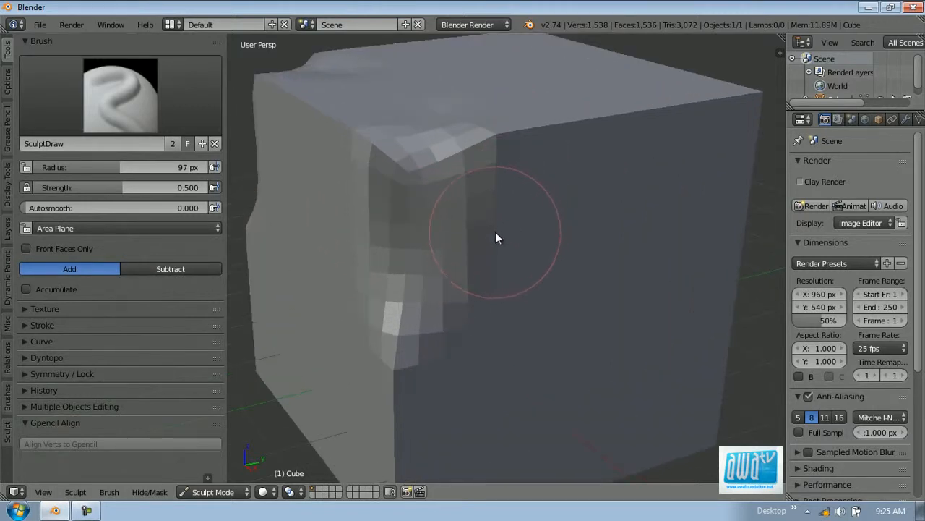
pyautogui.scroll(-4, 535, 168)
pyautogui.scroll(2, 518, 190)
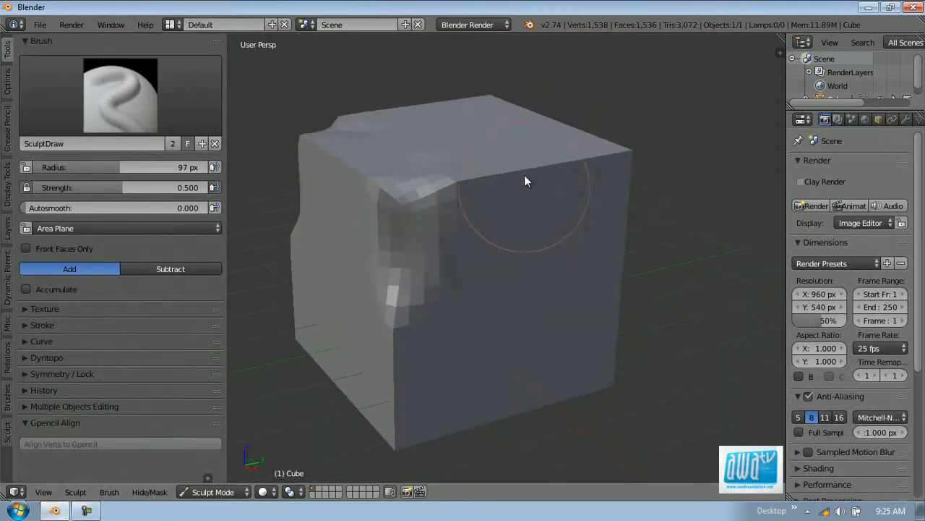
pyautogui.moveTo(477, 155)
pyautogui.mouseDown()
pyautogui.moveTo(542, 145)
pyautogui.moveTo(518, 218)
pyautogui.moveTo(535, 161)
pyautogui.moveTo(547, 186)
pyautogui.mouseUp()
pyautogui.hotkey('ctrl', 'z')
pyautogui.click(182, 266)
pyautogui.hotkey('ctrl', 'z')
pyautogui.moveTo(547, 180); pyautogui.dragTo(298, 226, button='middle')
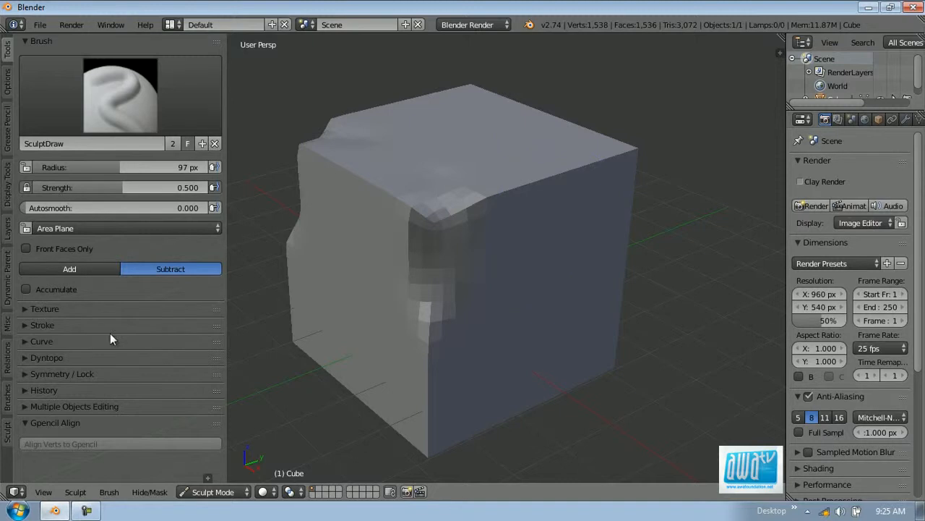
# - Open the SculptDraw brush's texture settings
pyautogui.click(104, 311)
pyautogui.scroll(-4, 109, 304)
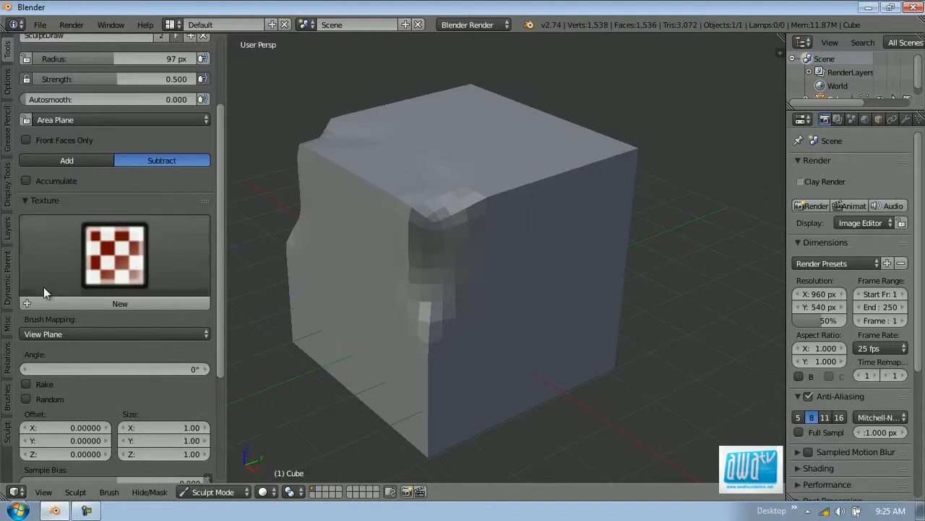
pyautogui.moveTo(466, 245); pyautogui.dragTo(428, 230, button='middle')
pyautogui.scroll(4, 428, 236)
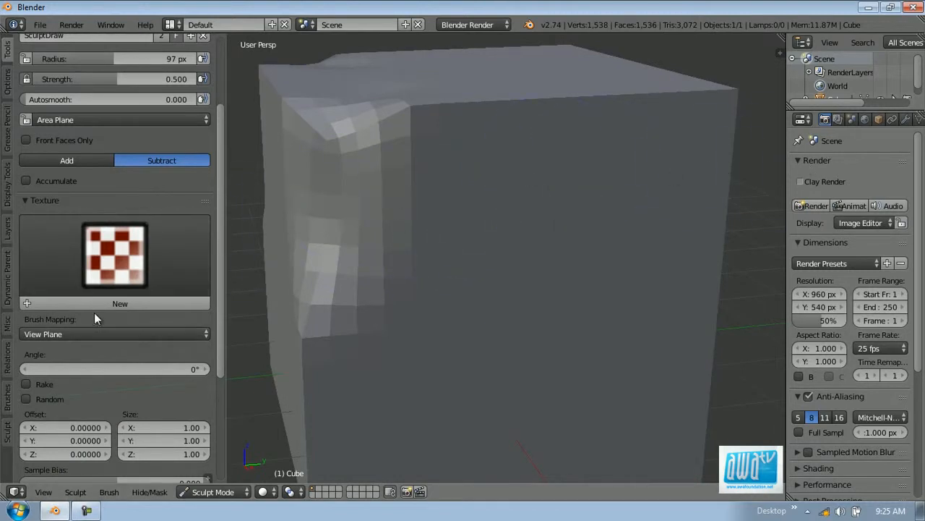
pyautogui.click(137, 264)
pyautogui.moveTo(476, 244); pyautogui.dragTo(448, 242, button='middle')
# - Add a Multiresolution modifier to the cube and subdivide it four times with Catmull-Clark
pyautogui.click(906, 119)
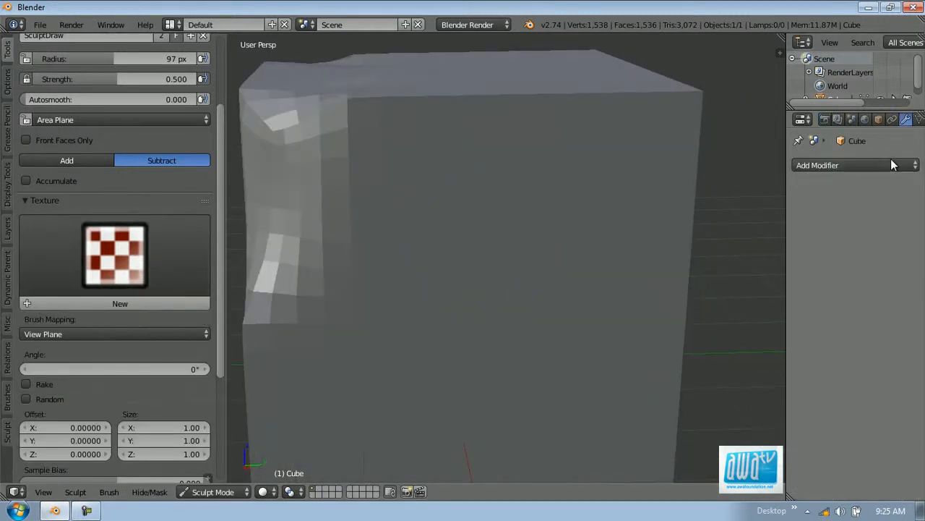
pyautogui.click(831, 165)
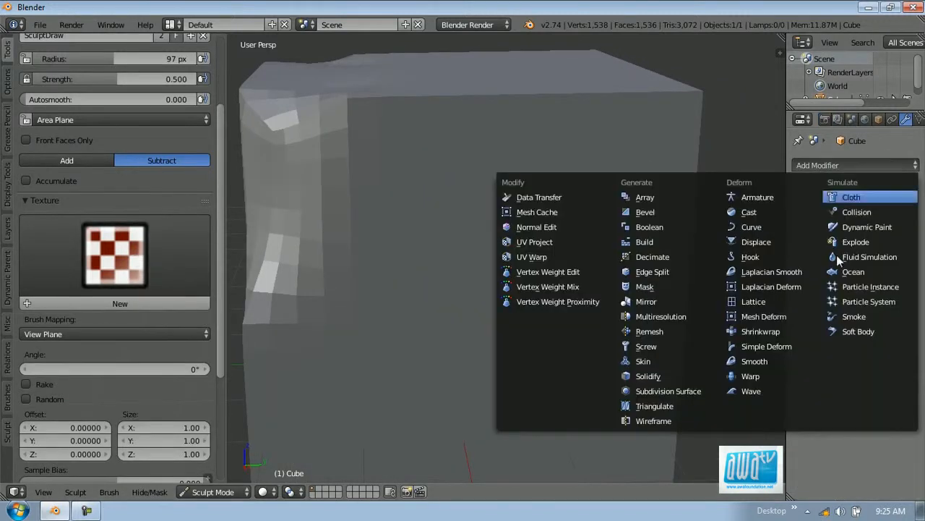
pyautogui.click(661, 316)
pyautogui.click(882, 244)
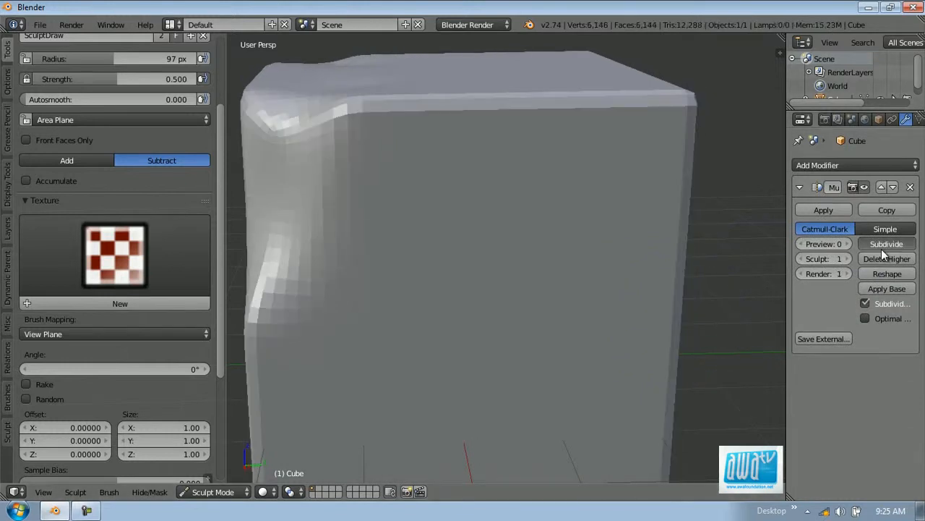
pyautogui.click(881, 243)
pyautogui.click(881, 244)
pyautogui.click(887, 244)
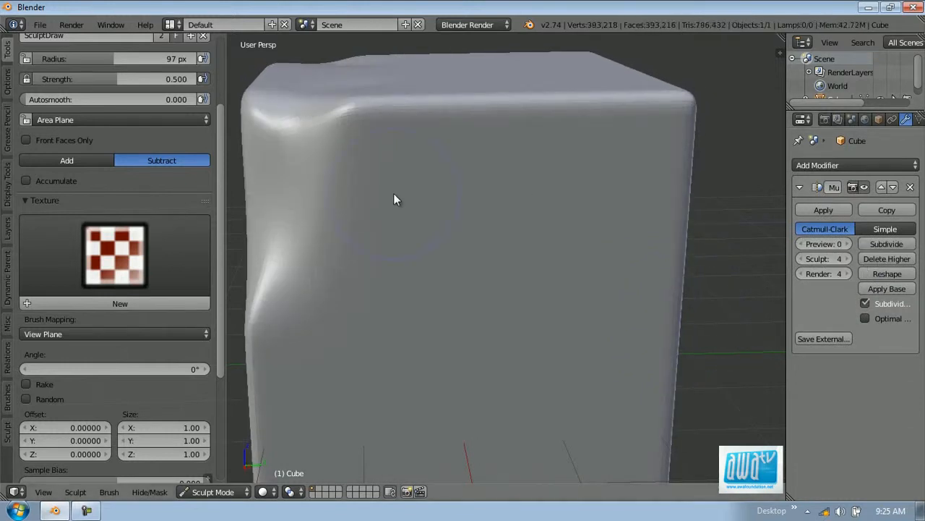
pyautogui.scroll(-3, 506, 231)
pyautogui.scroll(3, 593, 271)
pyautogui.scroll(4, 521, 293)
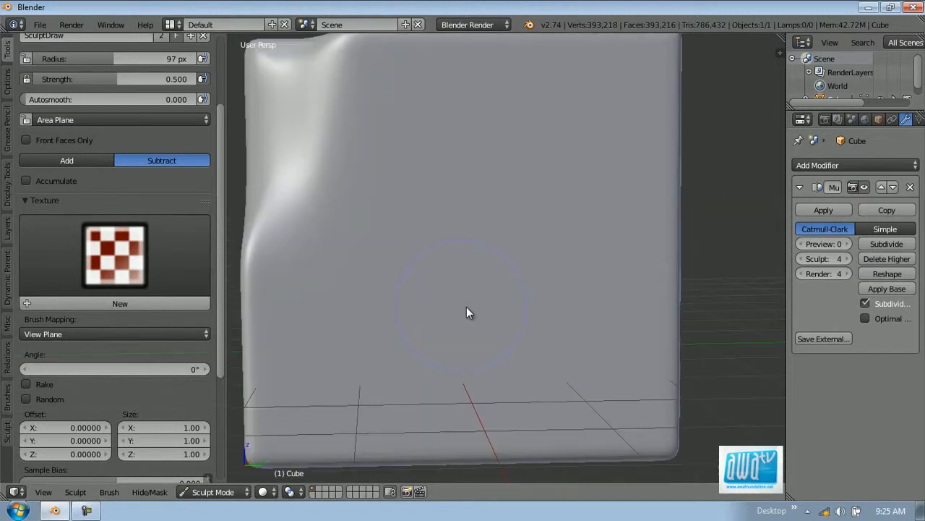
# - Create a new texture for the SculptDraw brush and set its type to Clouds
pyautogui.click(153, 296)
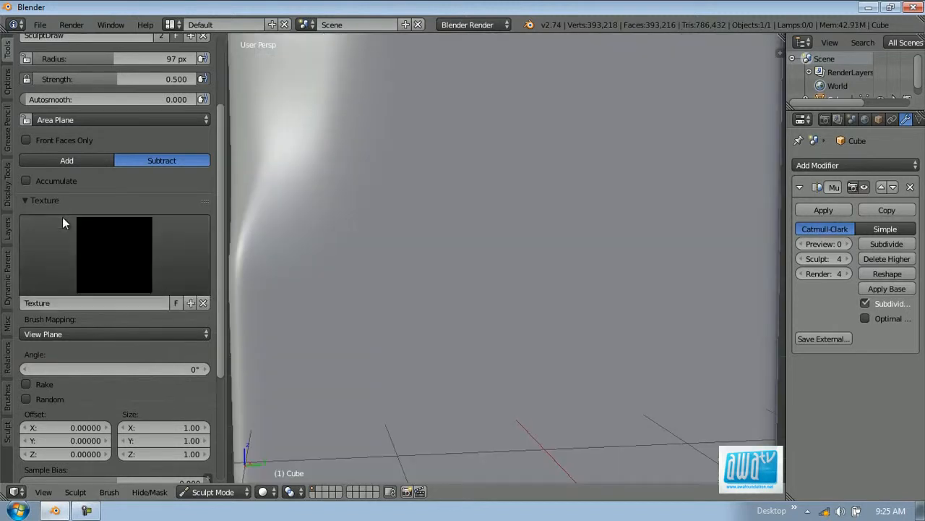
pyautogui.scroll(-3, 909, 120)
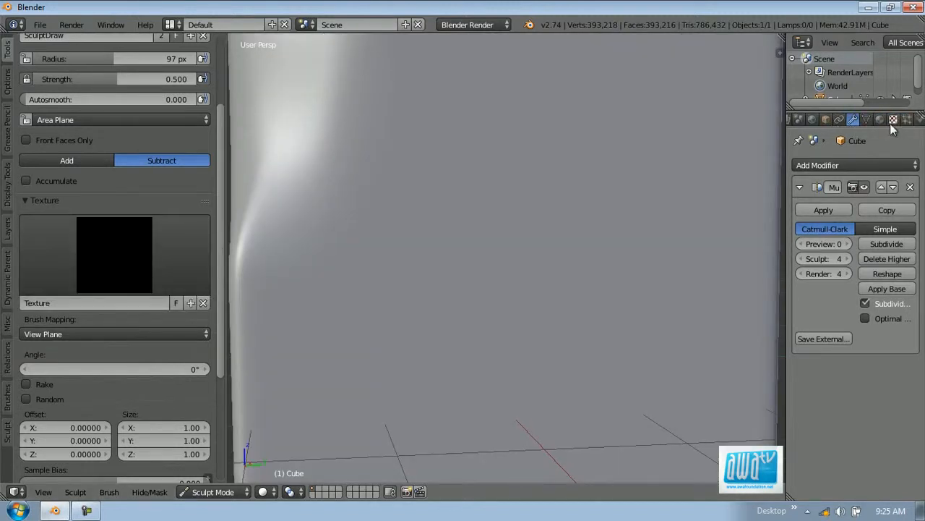
pyautogui.click(894, 119)
pyautogui.click(869, 225)
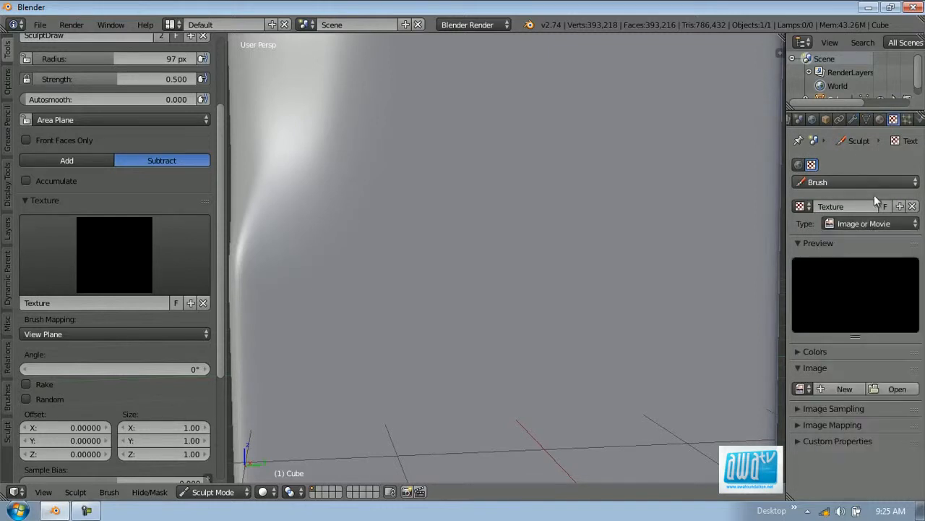
pyautogui.click(871, 226)
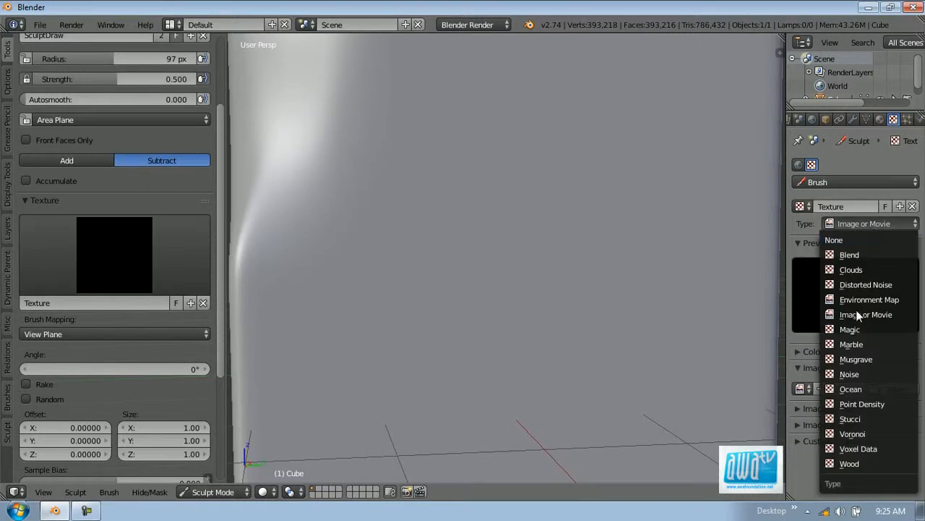
pyautogui.click(868, 270)
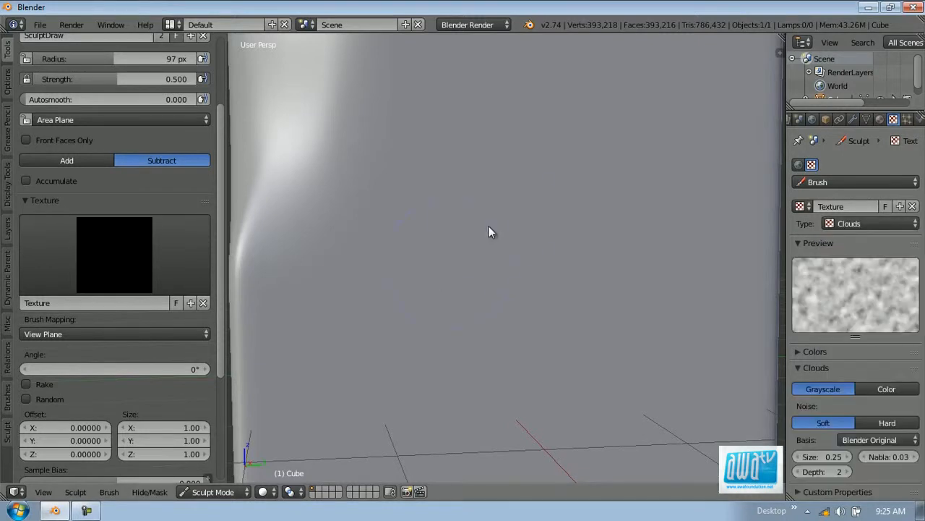
pyautogui.scroll(2, 508, 220)
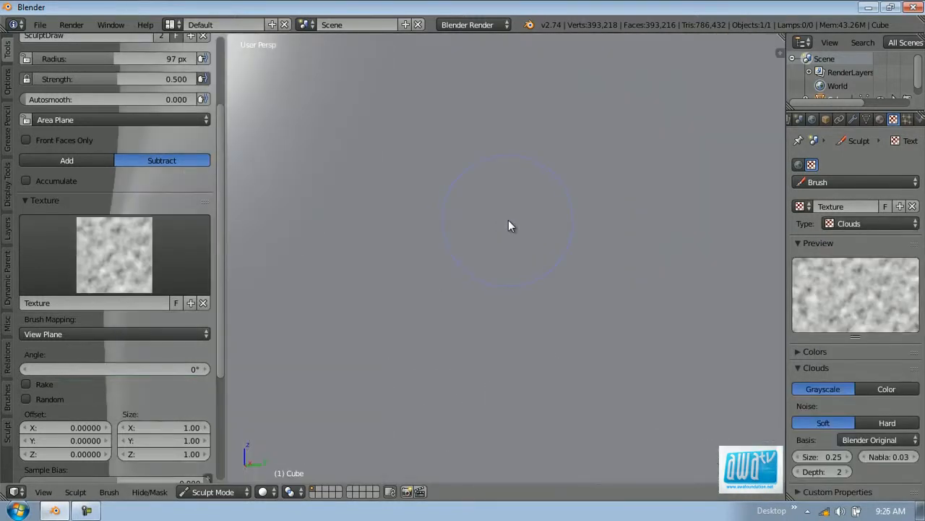
# - Enable the Clouds texture's color ramp and move its white stop to about 0.5 and black stop to about 0.4
pyautogui.click(840, 348)
pyautogui.click(800, 373)
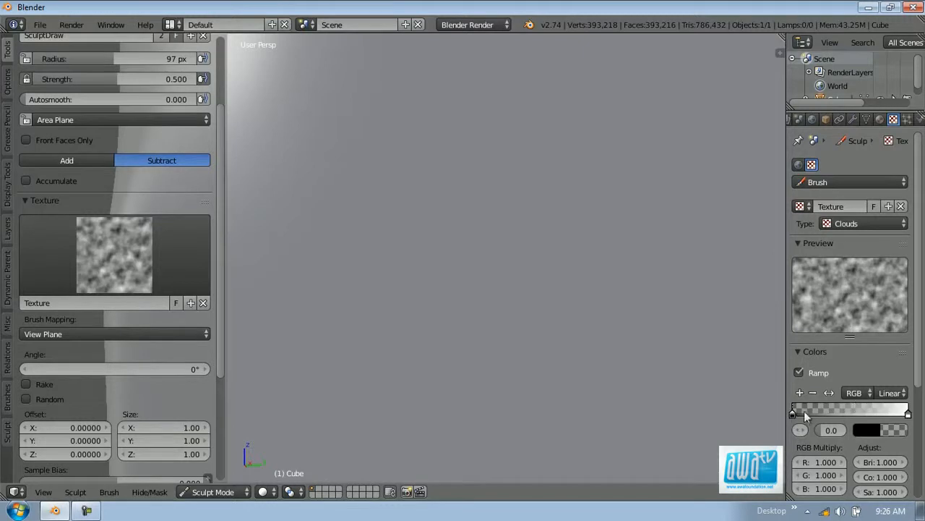
pyautogui.click(907, 412)
pyautogui.moveTo(872, 417); pyautogui.dragTo(817, 417)
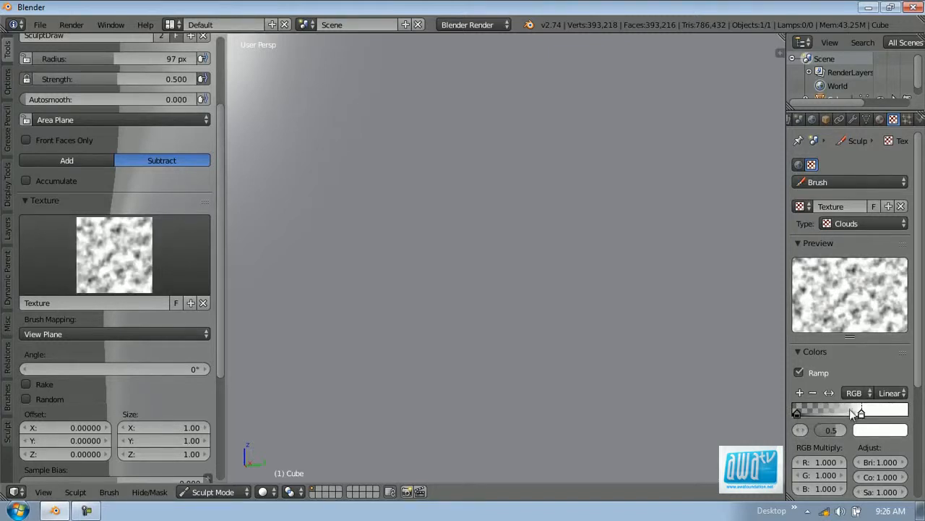
pyautogui.moveTo(799, 413); pyautogui.dragTo(856, 407)
# - Try a SculptDraw stroke with the Clouds texture on the cube's front face and undo it
pyautogui.moveTo(421, 188)
pyautogui.mouseDown()
pyautogui.moveTo(402, 251)
pyautogui.moveTo(427, 217)
pyautogui.mouseUp()
pyautogui.scroll(-3, 441, 214)
pyautogui.hotkey('ctrl', 'z')
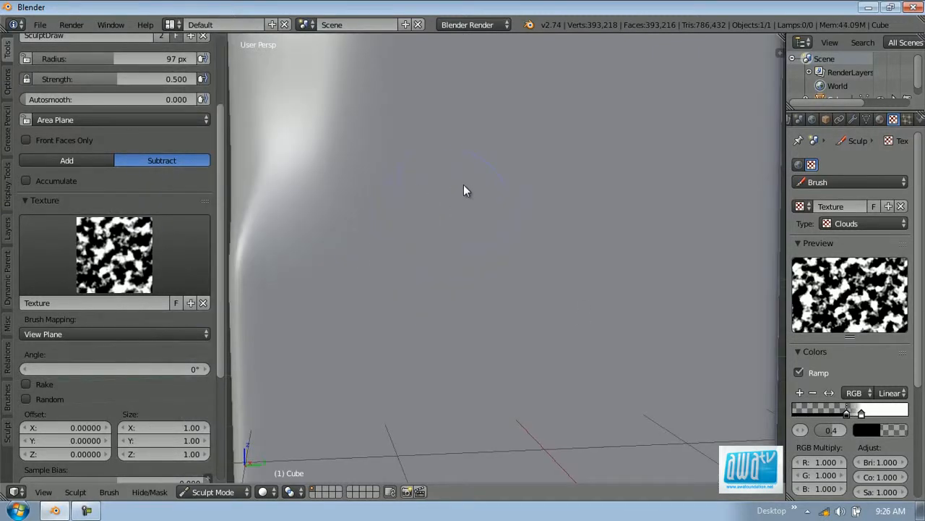
# - Sculpt the Clouds texture into the upper part of the cube's front face and around its near upper corner in Subtract mode
pyautogui.moveTo(464, 190); pyautogui.dragTo(460, 207)
pyautogui.moveTo(530, 246)
pyautogui.mouseDown()
pyautogui.moveTo(557, 173)
pyautogui.moveTo(471, 157)
pyautogui.moveTo(533, 128)
pyautogui.mouseUp()
pyautogui.scroll(-3, 463, 156)
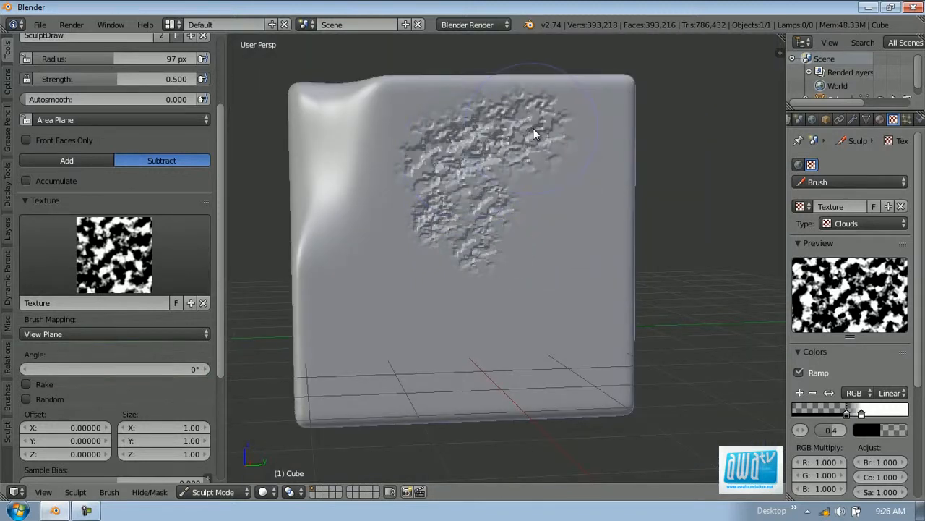
pyautogui.moveTo(533, 128); pyautogui.dragTo(549, 160, button='middle')
pyautogui.moveTo(401, 209); pyautogui.dragTo(501, 155)
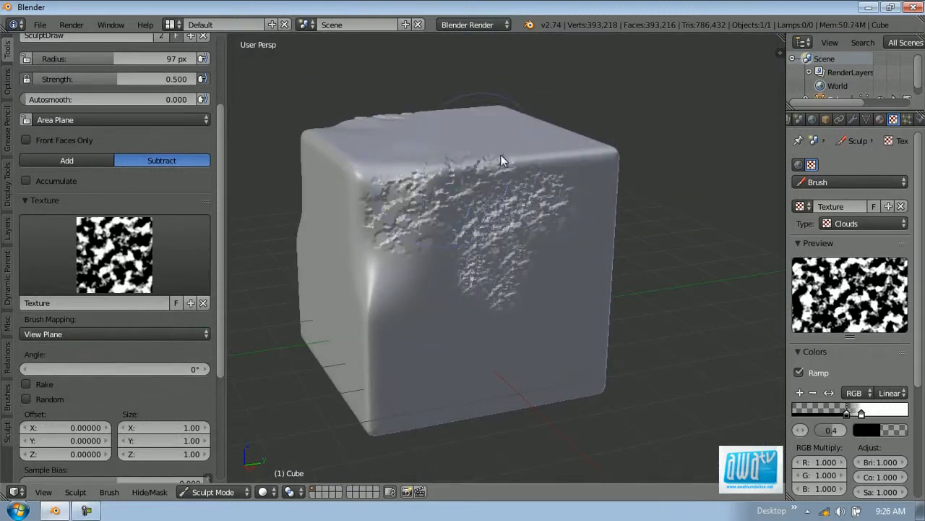
pyautogui.moveTo(533, 212); pyautogui.dragTo(458, 233, button='middle')
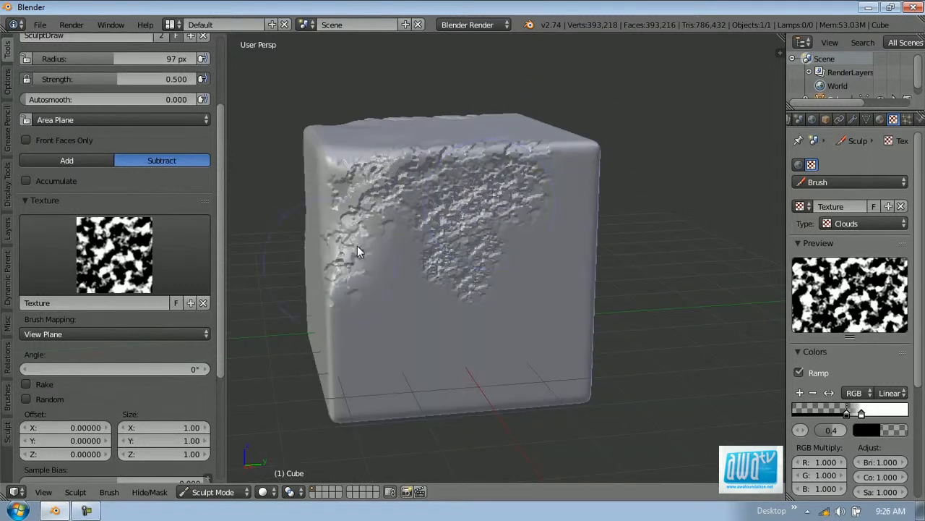
pyautogui.moveTo(384, 289); pyautogui.dragTo(428, 337)
pyautogui.moveTo(427, 337)
pyautogui.mouseDown(button='middle')
pyautogui.moveTo(521, 355)
pyautogui.moveTo(521, 314)
pyautogui.mouseUp(button='middle')
pyautogui.moveTo(463, 184)
pyautogui.mouseDown()
pyautogui.moveTo(475, 225)
pyautogui.moveTo(498, 225)
pyautogui.mouseUp()
pyautogui.moveTo(576, 225); pyautogui.dragTo(497, 201, button='middle')
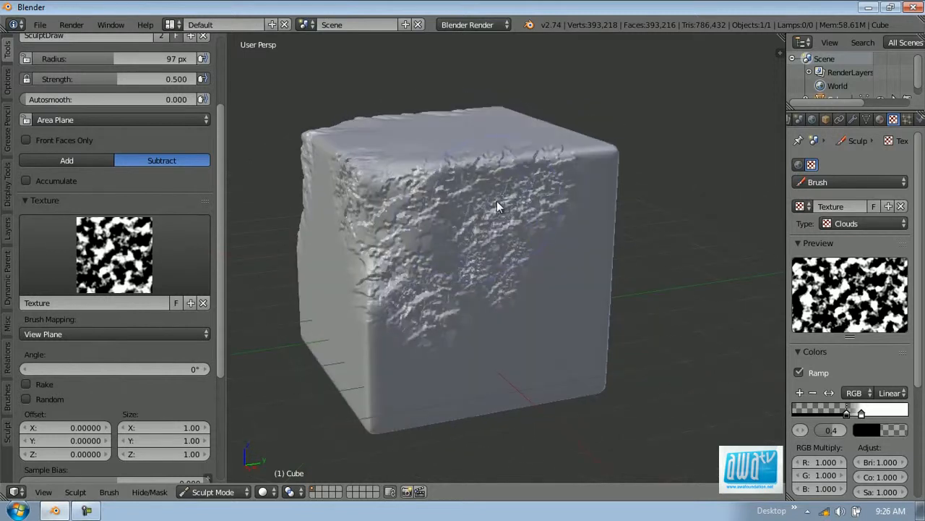
# - Undo the last Clouds-textured stroke on the cube's side face
pyautogui.hotkey('ctrl', 'z')
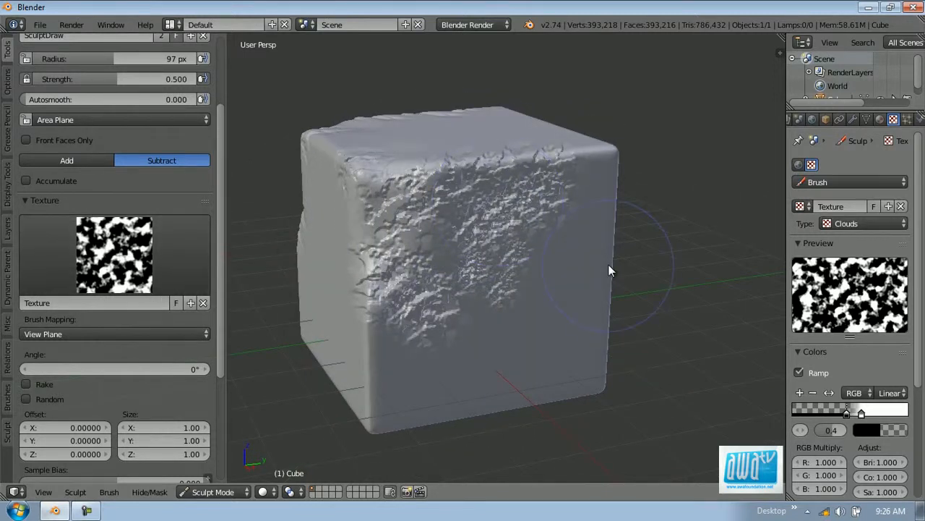
pyautogui.scroll(2, 609, 264)
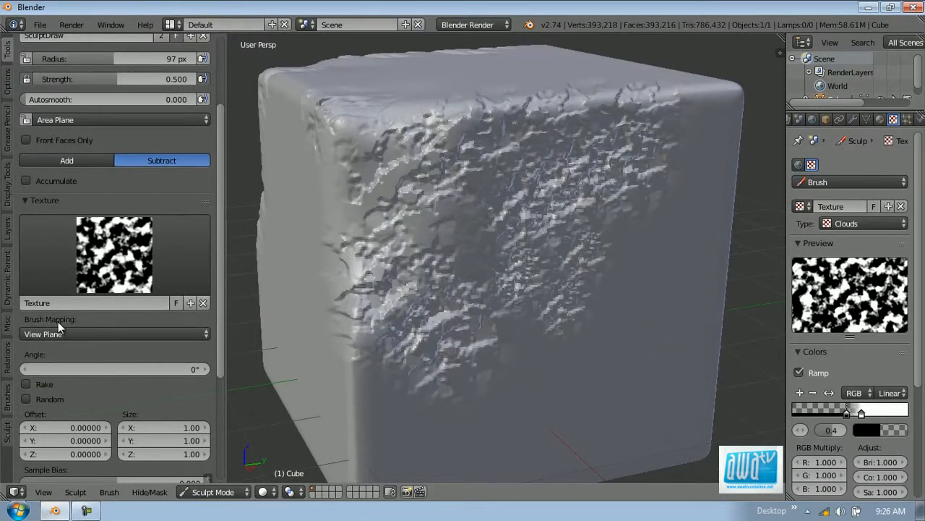
pyautogui.click(83, 331)
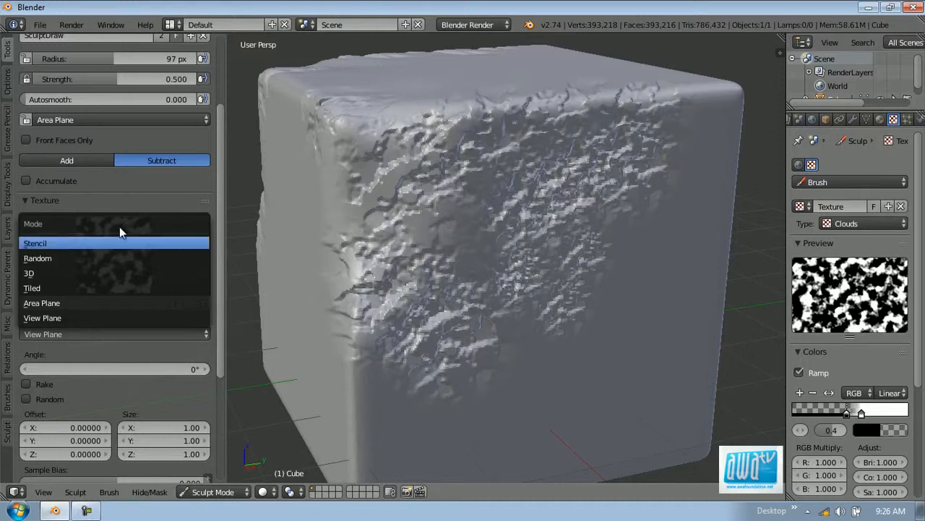
pyautogui.scroll(-2, 597, 206)
pyautogui.moveTo(596, 208); pyautogui.dragTo(515, 179, button='middle')
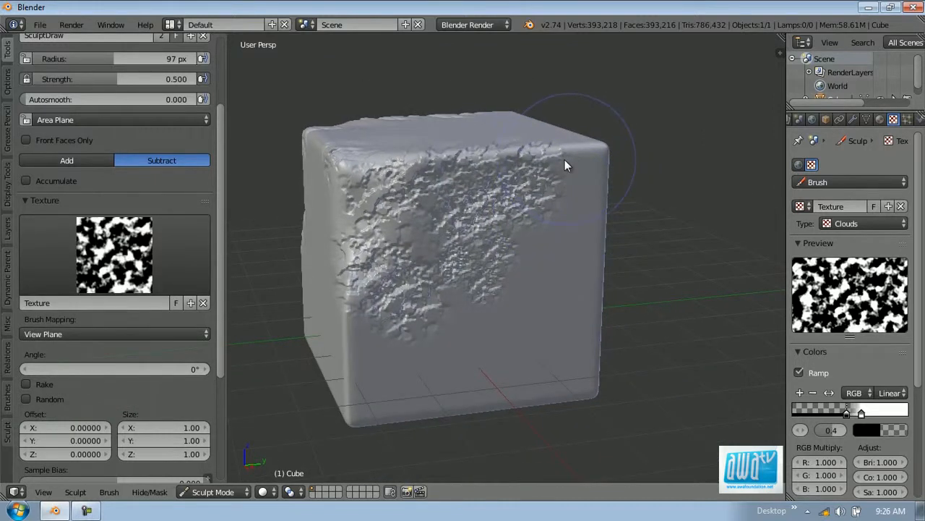
pyautogui.moveTo(565, 159); pyautogui.dragTo(554, 160, button='middle')
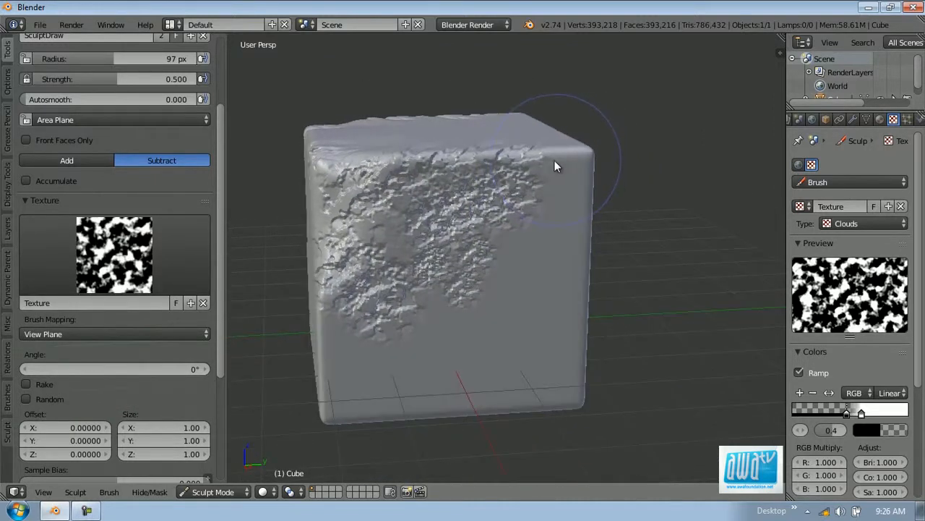
# - Set the brush mapping to Stencil, place the stencil over the cube's front face and sculpt the Clouds texture through it
pyautogui.click(58, 334)
pyautogui.click(54, 243)
pyautogui.moveTo(253, 267)
pyautogui.mouseDown(button='right')
pyautogui.moveTo(455, 188)
pyautogui.moveTo(554, 249)
pyautogui.moveTo(565, 314)
pyautogui.moveTo(530, 307)
pyautogui.mouseUp(button='right')
pyautogui.moveTo(492, 318)
pyautogui.mouseDown()
pyautogui.moveTo(507, 327)
pyautogui.moveTo(458, 320)
pyautogui.moveTo(425, 291)
pyautogui.moveTo(517, 248)
pyautogui.moveTo(498, 261)
pyautogui.mouseUp()
pyautogui.moveTo(499, 261)
pyautogui.mouseDown(button='right')
pyautogui.moveTo(589, 341)
pyautogui.moveTo(606, 337)
pyautogui.moveTo(631, 283)
pyautogui.mouseUp(button='right')
# - Set the brush mapping to Random and sculpt the texture into the front face's far upper corner
pyautogui.click(69, 334)
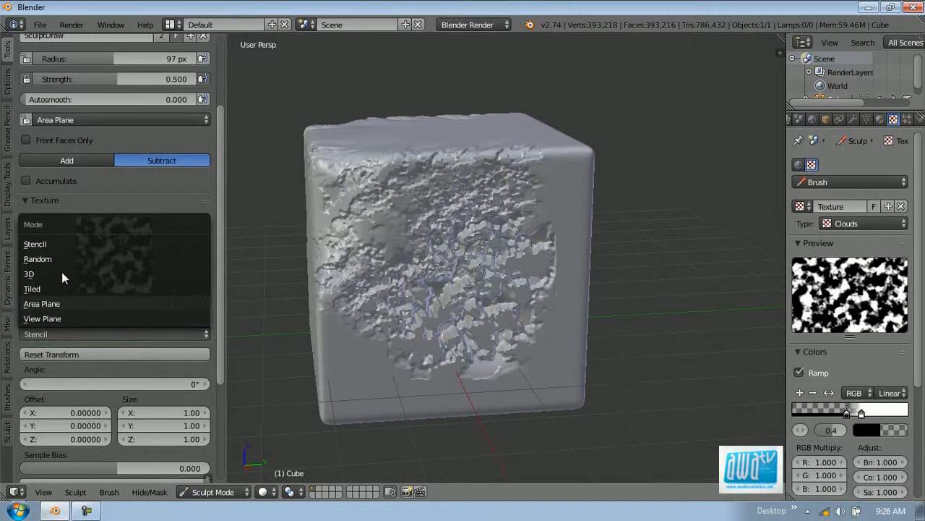
pyautogui.click(55, 260)
pyautogui.moveTo(547, 208); pyautogui.dragTo(567, 167)
# - Set the brush mapping to 3D and sculpt the texture along the lower parts of the front and side faces
pyautogui.click(98, 334)
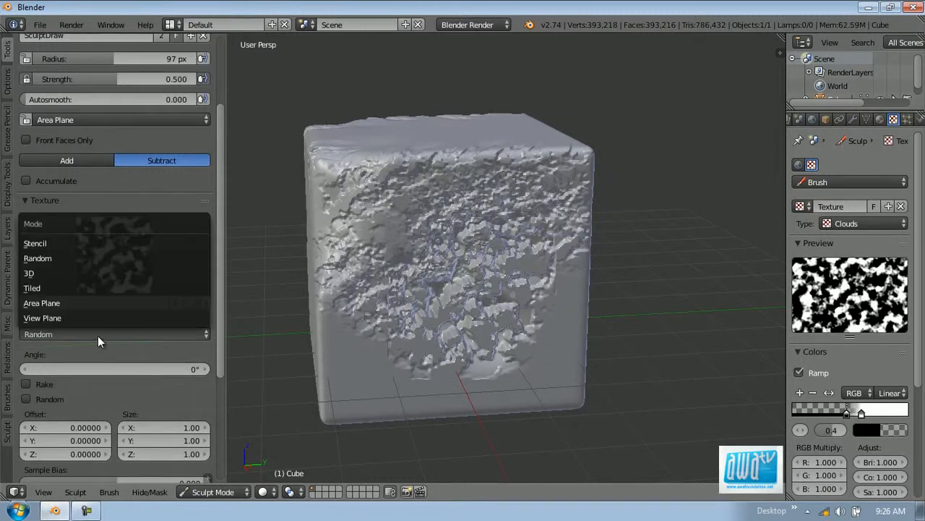
pyautogui.click(55, 273)
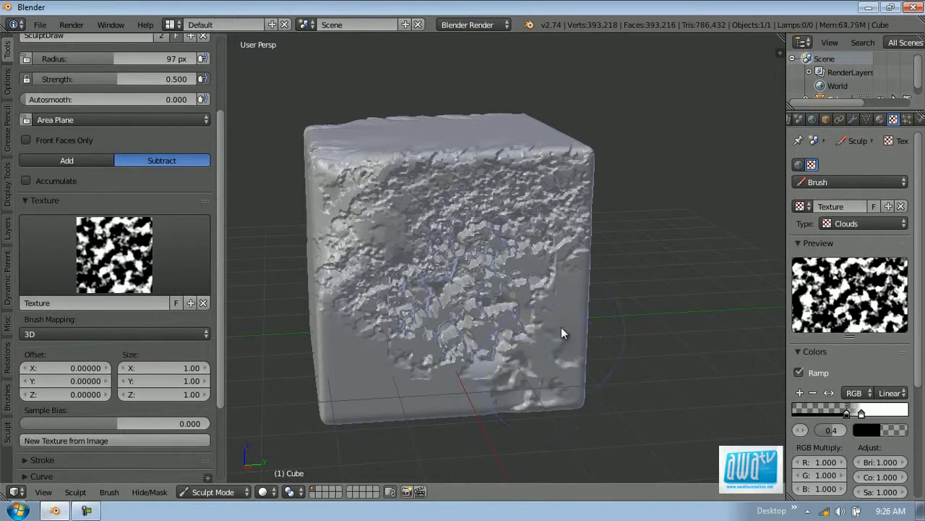
pyautogui.moveTo(506, 367)
pyautogui.mouseDown(button='middle')
pyautogui.moveTo(541, 366)
pyautogui.moveTo(445, 374)
pyautogui.mouseUp(button='middle')
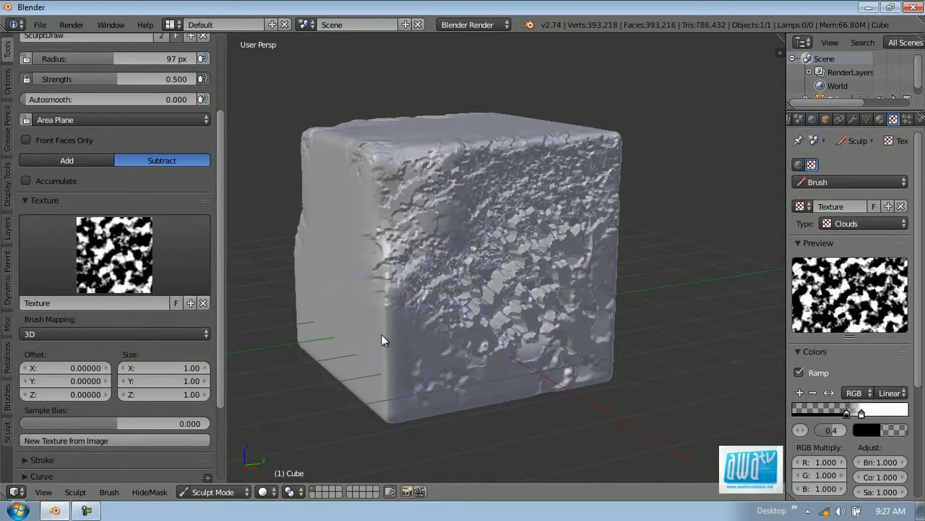
# - Set the brush mapping to Area Plane, sculpt the texture into the cube's side face and undo that stroke
pyautogui.click(166, 334)
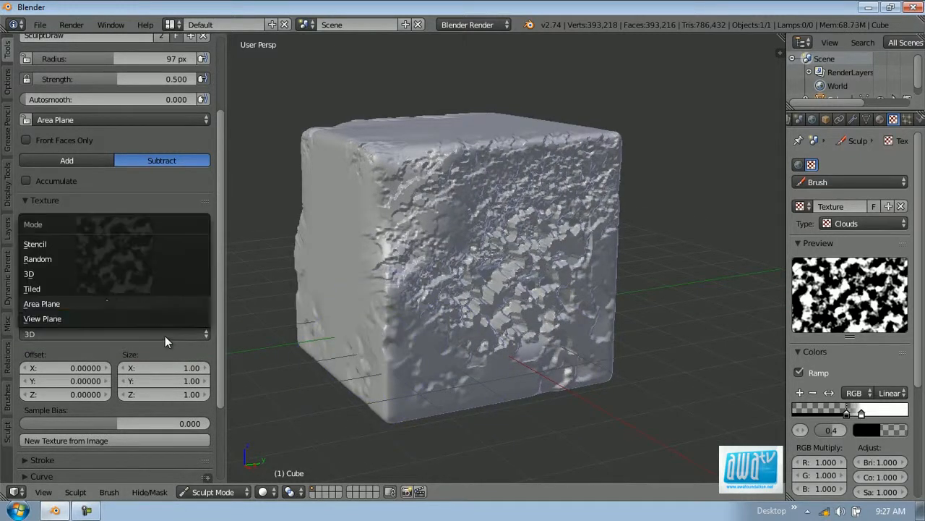
pyautogui.click(104, 303)
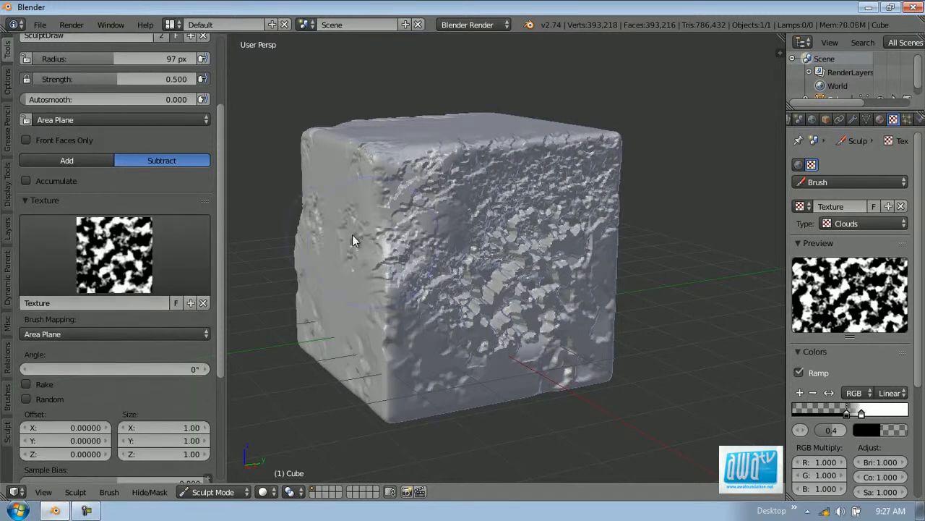
pyautogui.moveTo(352, 236); pyautogui.dragTo(383, 225)
pyautogui.moveTo(412, 220)
pyautogui.mouseDown(button='middle')
pyautogui.moveTo(443, 250)
pyautogui.moveTo(493, 236)
pyautogui.mouseUp(button='middle')
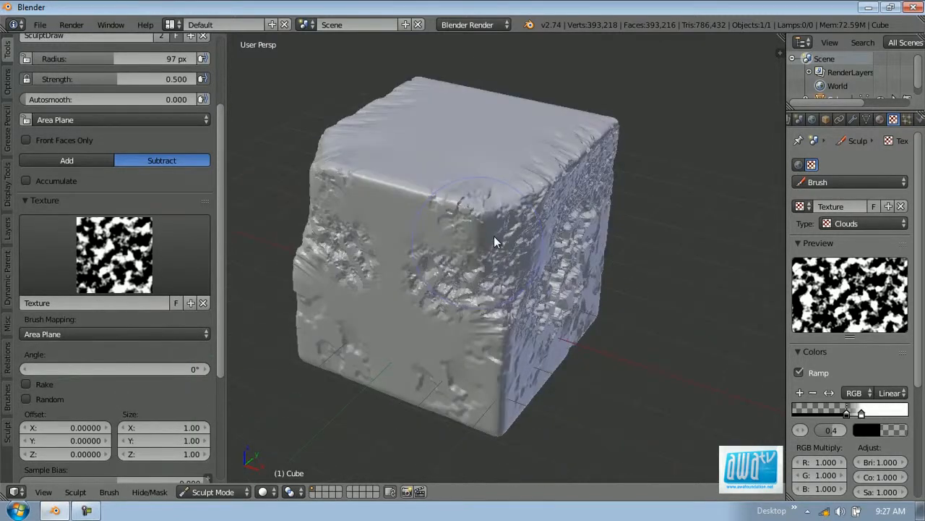
pyautogui.scroll(4, 494, 236)
pyautogui.scroll(-4, 590, 304)
pyautogui.moveTo(599, 310); pyautogui.dragTo(554, 306, button='middle')
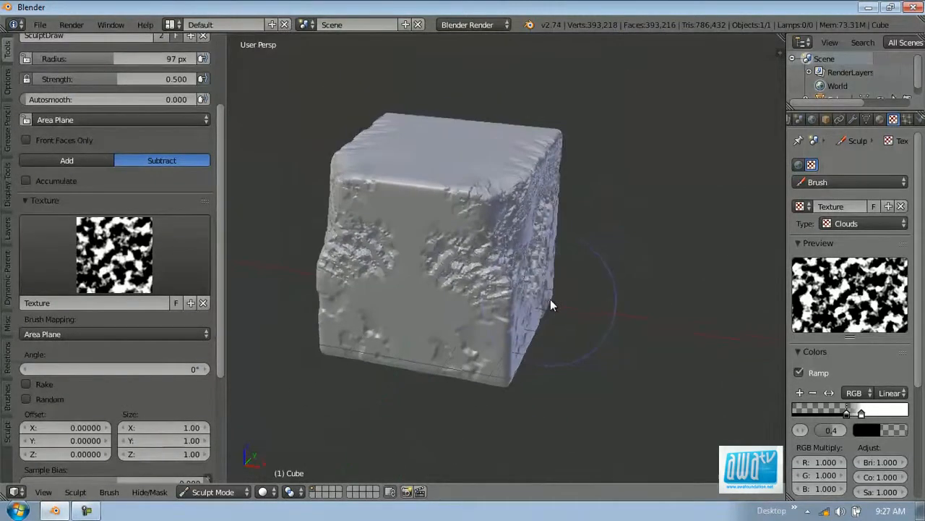
pyautogui.moveTo(455, 285)
pyautogui.mouseDown(button='middle')
pyautogui.moveTo(425, 272)
pyautogui.moveTo(599, 221)
pyautogui.moveTo(436, 247)
pyautogui.moveTo(510, 265)
pyautogui.mouseUp(button='middle')
pyautogui.scroll(2, 520, 261)
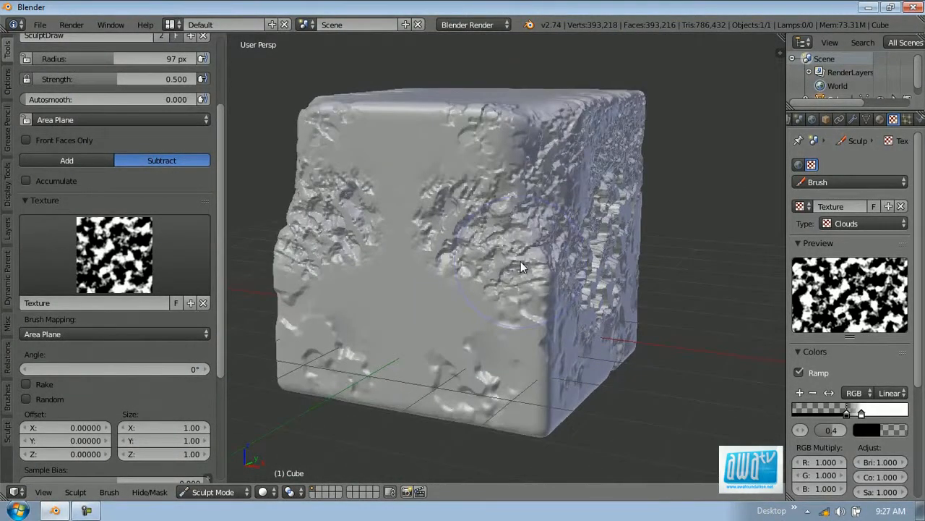
pyautogui.hotkey('ctrl', 'z')
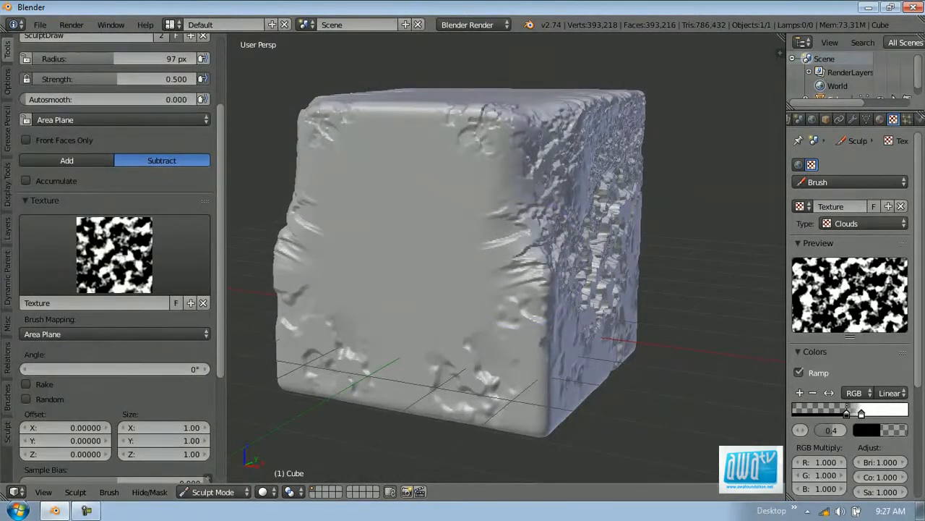
# - Remove the cube's Multiresolution modifier and clear the texture from the SculptDraw brush
pyautogui.click(854, 119)
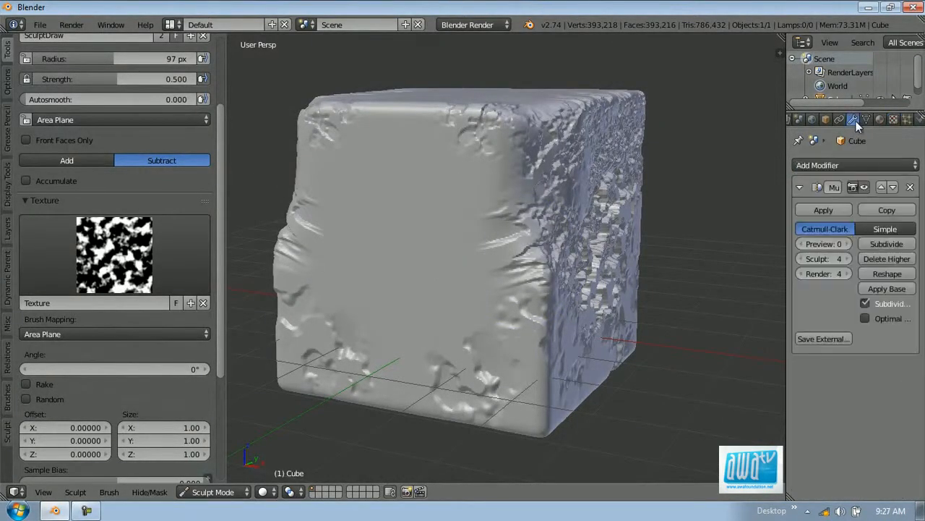
pyautogui.click(912, 190)
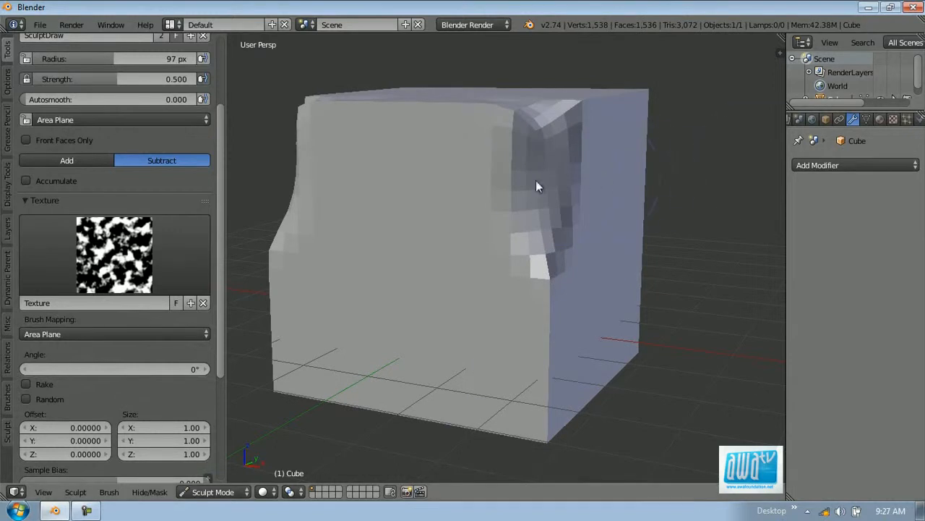
pyautogui.click(204, 303)
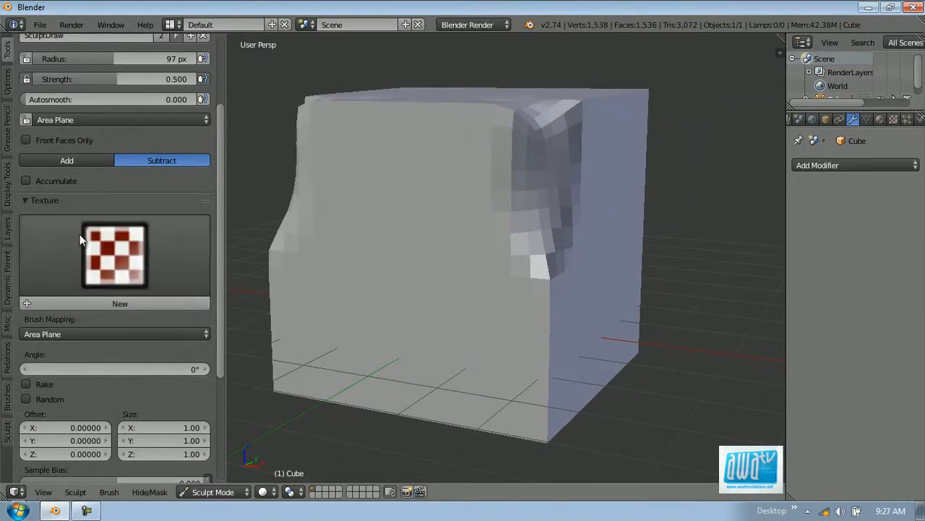
# - Examine the SculptDraw brush's Stroke settings and its falloff Curve
pyautogui.click(32, 203)
pyautogui.click(42, 216)
pyautogui.click(44, 217)
pyautogui.click(44, 218)
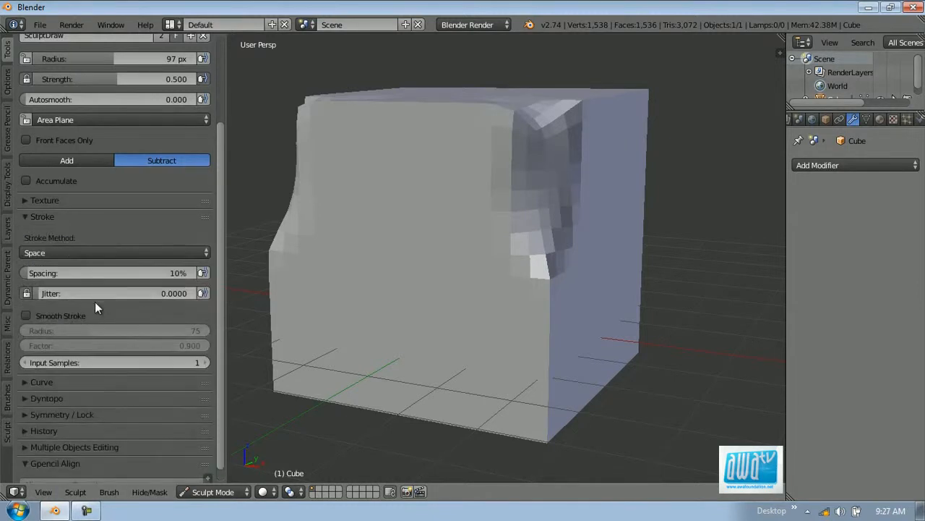
pyautogui.click(40, 216)
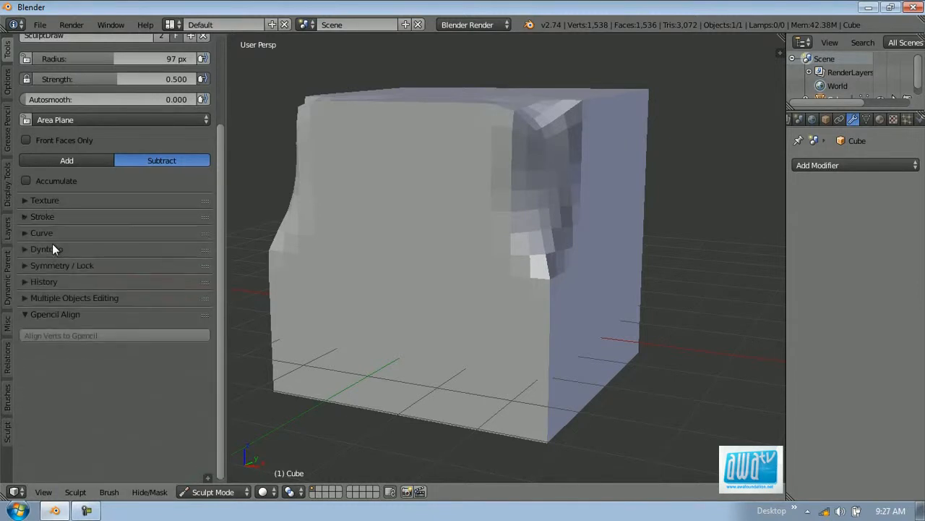
pyautogui.moveTo(630, 228); pyautogui.dragTo(614, 228, button='middle')
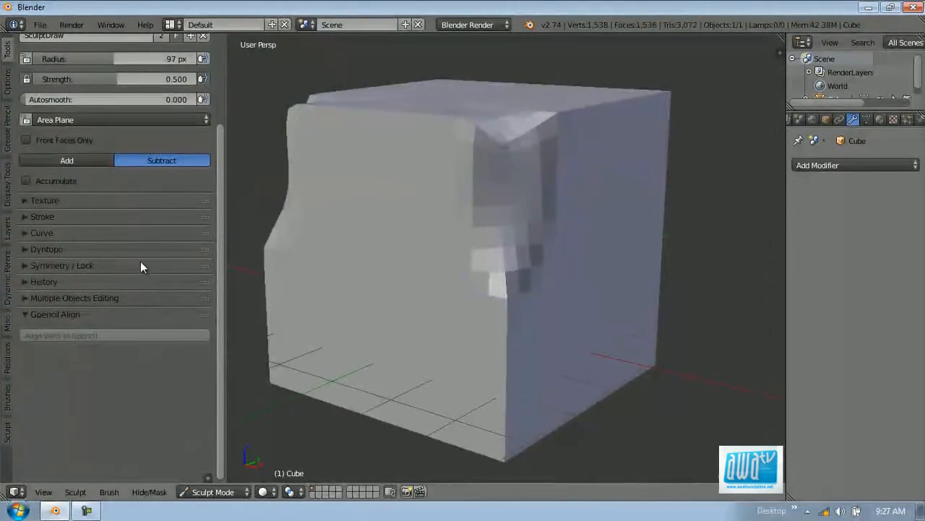
pyautogui.click(100, 238)
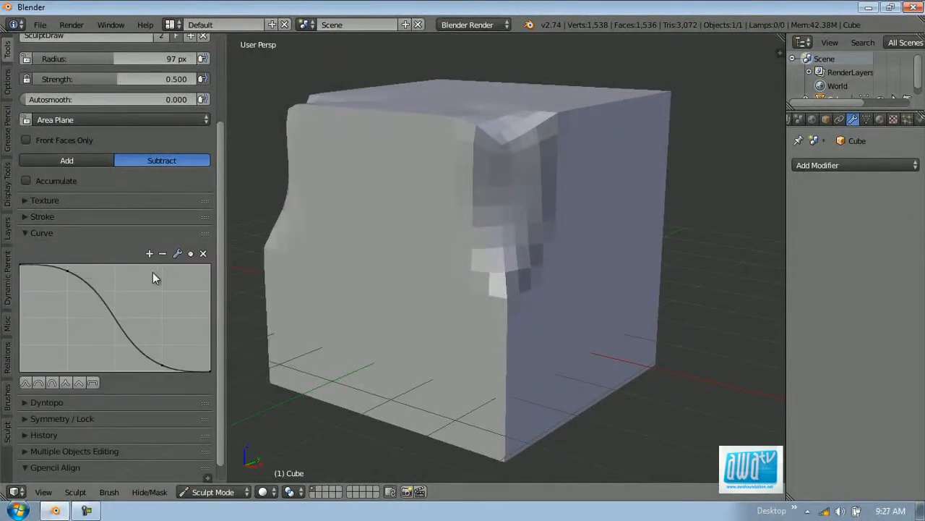
pyautogui.moveTo(463, 190); pyautogui.dragTo(437, 200, button='middle')
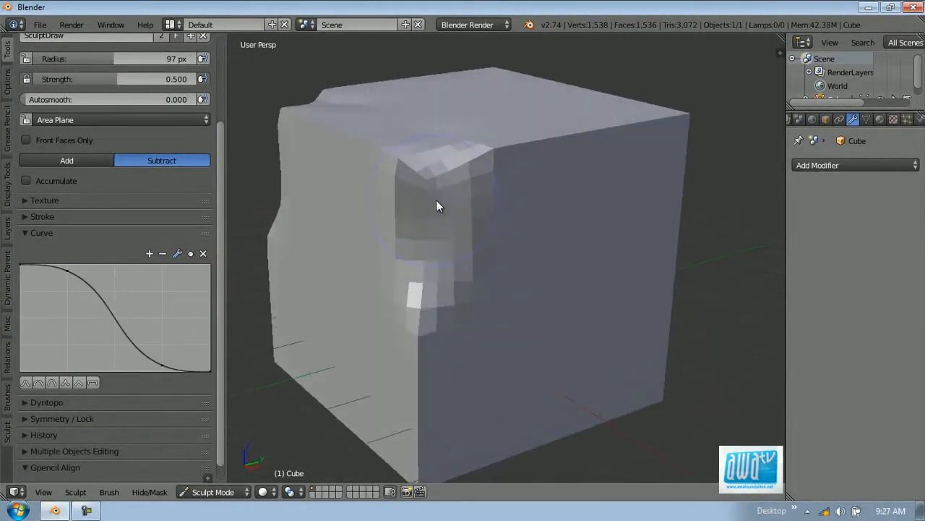
pyautogui.scroll(3, 159, 151)
pyautogui.scroll(-3, 159, 150)
# - Switch the SculptDraw brush to Add with a 51 px radius and sculpt a vertical ridge down the cube's front face
pyautogui.moveTo(600, 132)
pyautogui.mouseDown()
pyautogui.moveTo(568, 173)
pyautogui.moveTo(556, 222)
pyautogui.mouseUp()
pyautogui.hotkey('ctrl', 'z')
pyautogui.click(87, 160)
pyautogui.press('f')
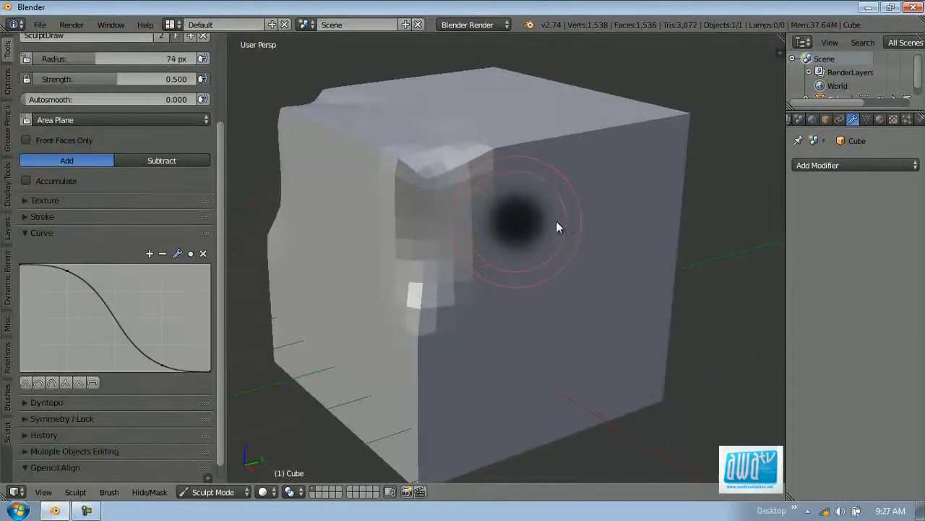
pyautogui.click(543, 221)
pyautogui.moveTo(547, 132); pyautogui.dragTo(554, 242)
pyautogui.moveTo(545, 173)
pyautogui.mouseDown()
pyautogui.moveTo(552, 80)
pyautogui.moveTo(558, 160)
pyautogui.mouseUp()
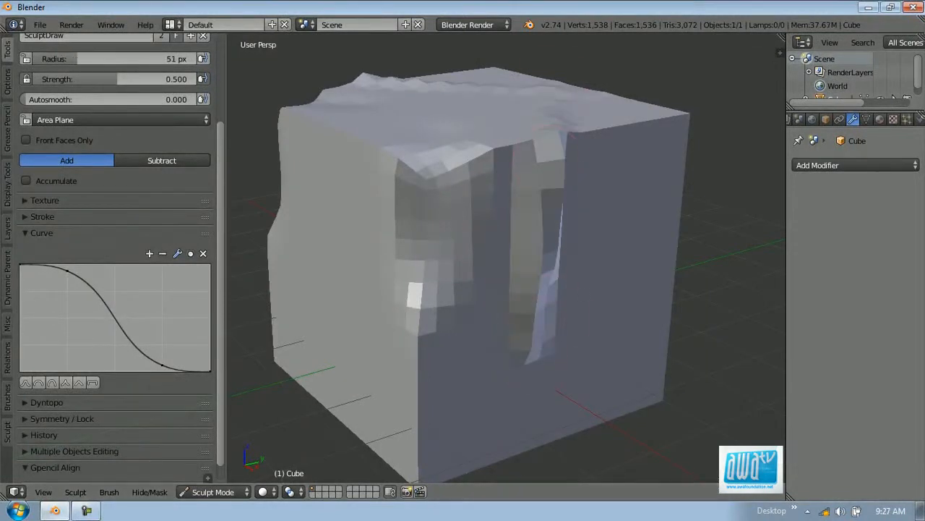
# - Add a Subdivision Surface modifier to the cube
pyautogui.click(861, 168)
pyautogui.click(684, 395)
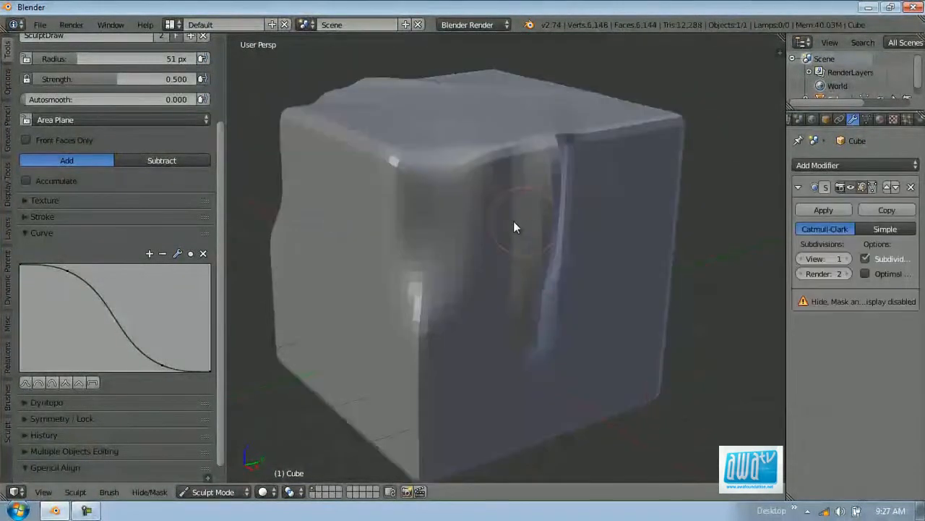
pyautogui.moveTo(513, 227); pyautogui.dragTo(498, 189, button='middle')
pyautogui.moveTo(484, 157); pyautogui.dragTo(540, 181, button='middle')
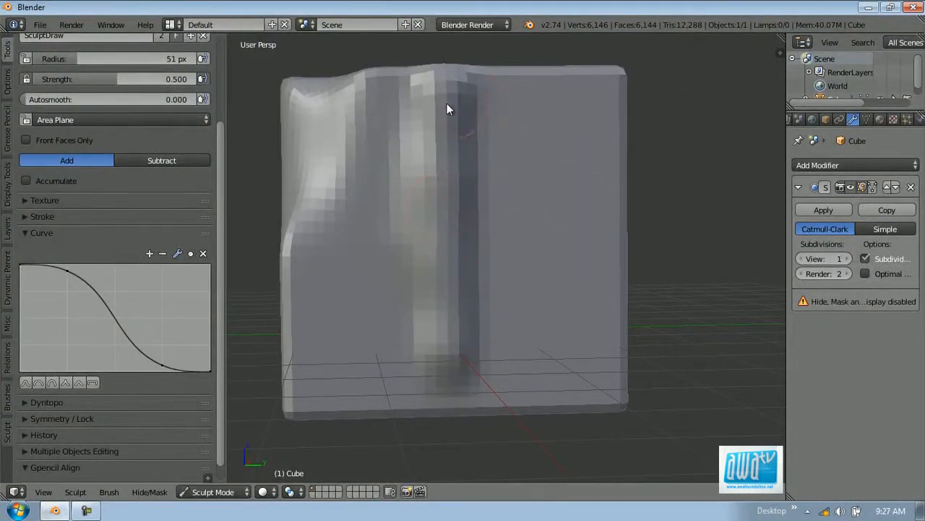
# - Try the Sharp falloff preset, switch to the flat constant-strength one and sculpt a second vertical ridge down the front face
pyautogui.click(65, 383)
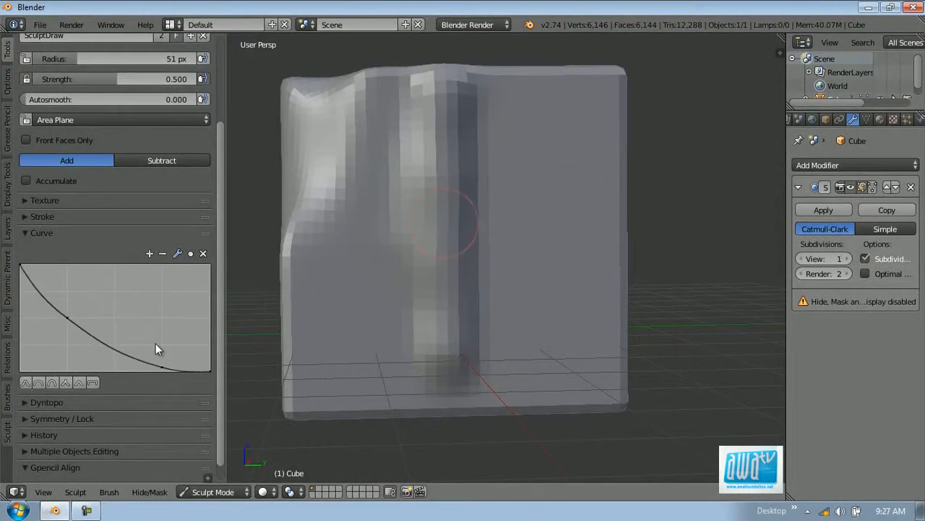
pyautogui.click(92, 384)
pyautogui.moveTo(558, 150); pyautogui.dragTo(522, 160, button='middle')
pyautogui.moveTo(490, 85)
pyautogui.mouseDown()
pyautogui.moveTo(506, 337)
pyautogui.moveTo(500, 396)
pyautogui.mouseUp()
pyautogui.moveTo(498, 250)
pyautogui.mouseDown()
pyautogui.moveTo(508, 149)
pyautogui.moveTo(508, 236)
pyautogui.mouseUp()
pyautogui.scroll(-4, 492, 260)
pyautogui.scroll(4, 472, 276)
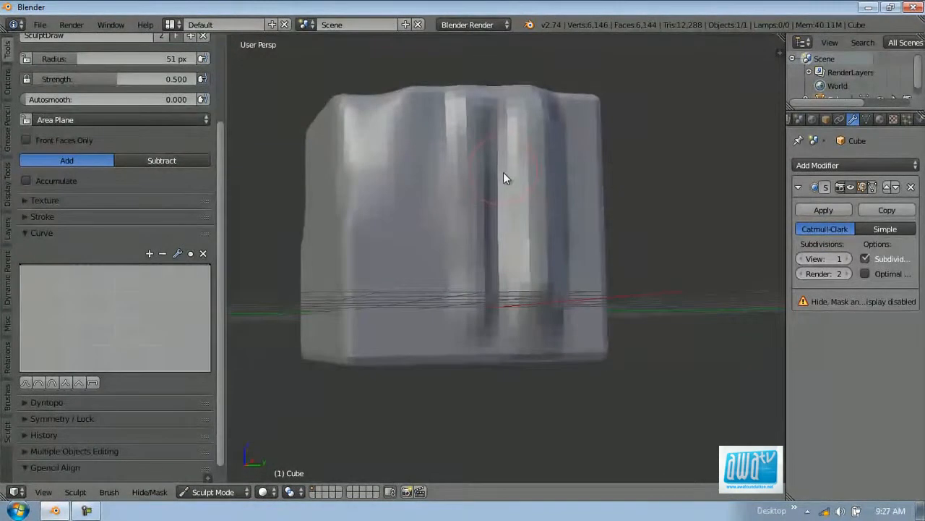
# - Set the brush falloff to the Sharp preset and sculpt a vertical stroke on the cube
pyautogui.click(65, 382)
pyautogui.moveTo(434, 238)
pyautogui.mouseDown(button='middle')
pyautogui.moveTo(501, 197)
pyautogui.moveTo(375, 408)
pyautogui.mouseUp(button='middle')
pyautogui.moveTo(429, 341)
pyautogui.mouseDown(button='middle')
pyautogui.moveTo(567, 180)
pyautogui.moveTo(454, 208)
pyautogui.mouseUp(button='middle')
pyautogui.moveTo(453, 209)
pyautogui.mouseDown()
pyautogui.moveTo(454, 221)
pyautogui.moveTo(448, 182)
pyautogui.moveTo(454, 297)
pyautogui.mouseUp()
# - Apply the Root falloff preset and reshape the curve by lowering its inner points, the first to X 0.04505, Y 0.21875
pyautogui.click(57, 383)
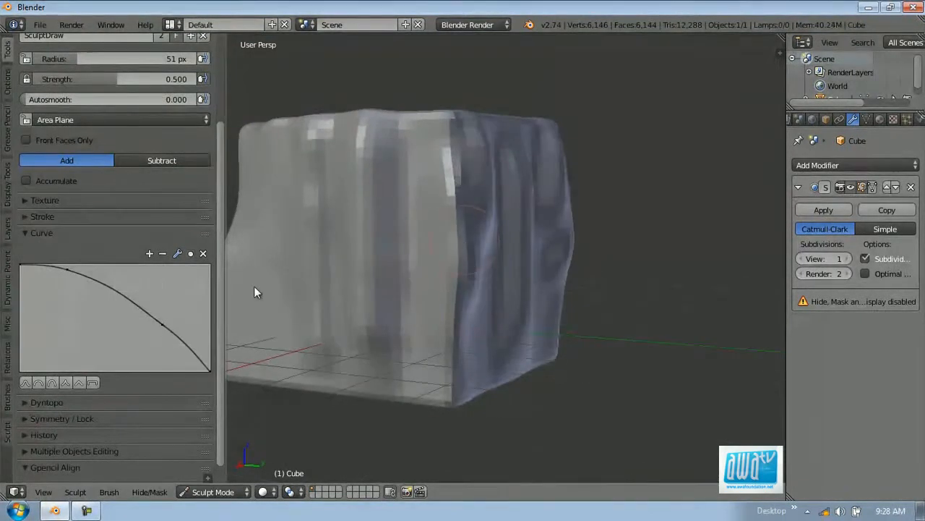
pyautogui.moveTo(131, 316)
pyautogui.mouseDown()
pyautogui.moveTo(152, 338)
pyautogui.moveTo(140, 361)
pyautogui.mouseUp()
pyautogui.moveTo(64, 271); pyautogui.dragTo(28, 348)
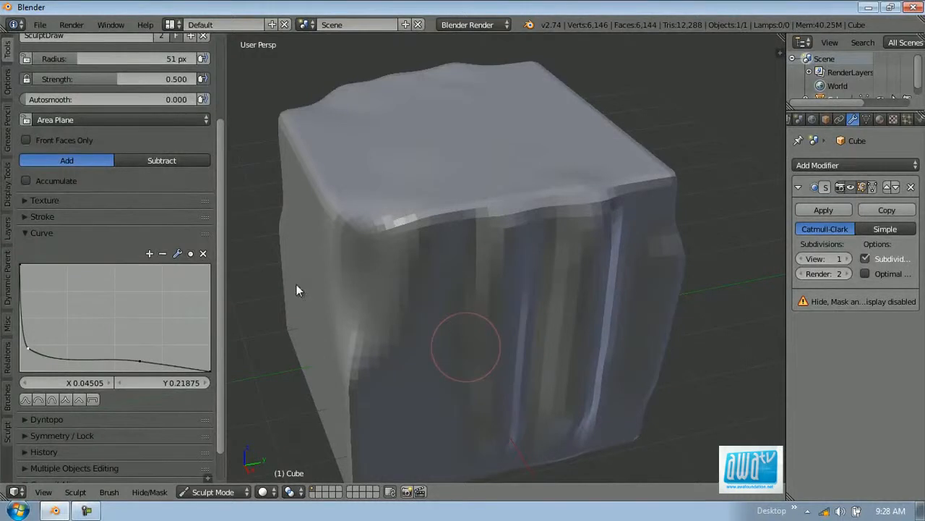
pyautogui.click(61, 230)
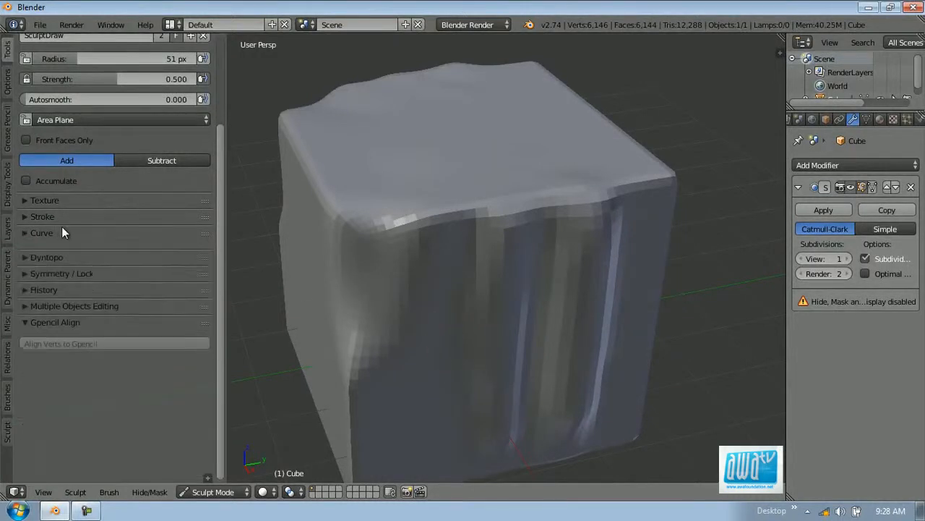
# - Show the Symmetry / Lock settings and sculpt a vertical stroke on the cube's side face with X mirroring on
pyautogui.click(89, 265)
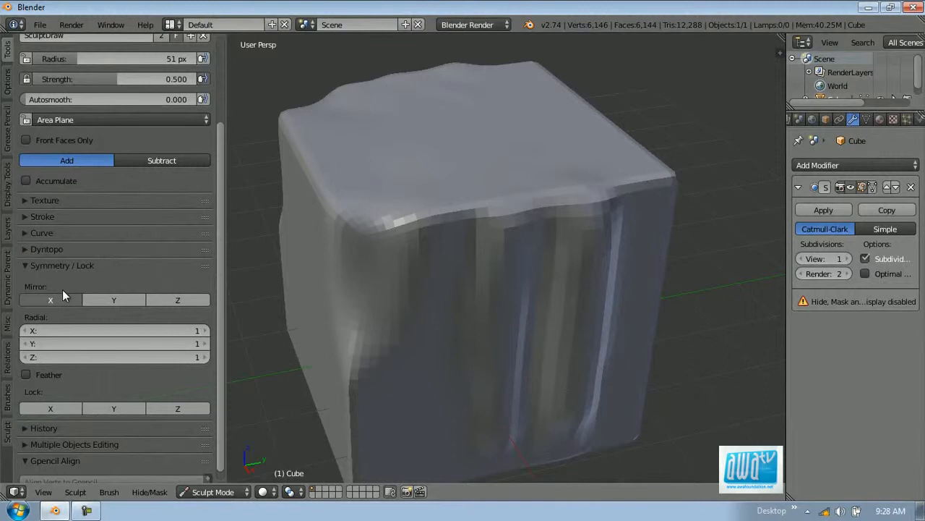
pyautogui.moveTo(537, 215)
pyautogui.mouseDown(button='middle')
pyautogui.moveTo(368, 233)
pyautogui.moveTo(422, 241)
pyautogui.moveTo(508, 349)
pyautogui.mouseUp(button='middle')
pyautogui.moveTo(496, 308)
pyautogui.mouseDown()
pyautogui.moveTo(525, 231)
pyautogui.moveTo(491, 324)
pyautogui.moveTo(485, 254)
pyautogui.mouseUp()
# - Turn off X mirroring and sculpt strokes down the middle of the cube's side face
pyautogui.moveTo(485, 254)
pyautogui.mouseDown(button='middle')
pyautogui.moveTo(523, 288)
pyautogui.moveTo(524, 274)
pyautogui.mouseUp(button='middle')
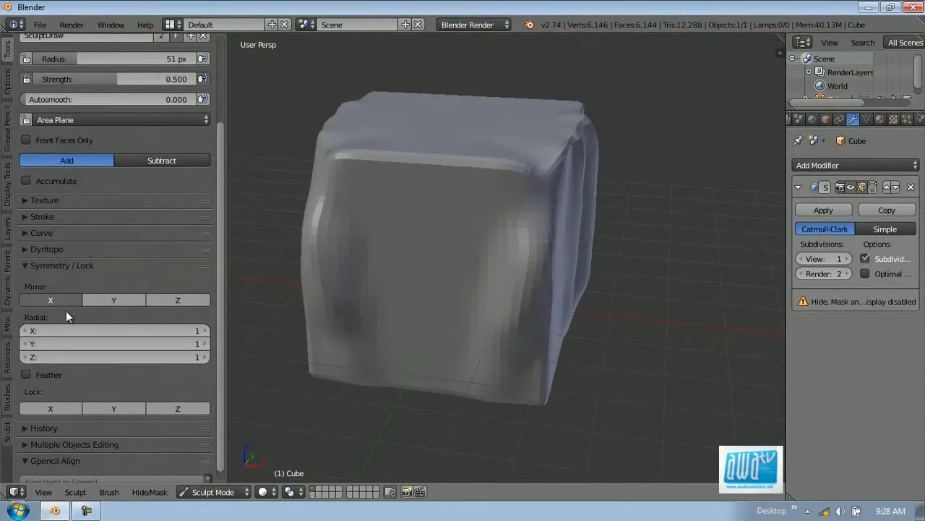
pyautogui.moveTo(440, 236); pyautogui.dragTo(491, 296)
pyautogui.moveTo(467, 189); pyautogui.dragTo(424, 326)
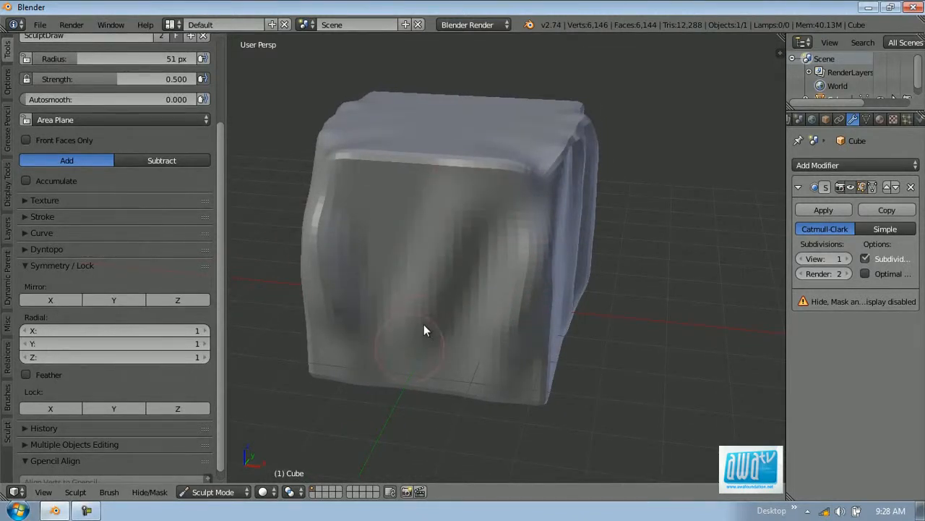
# - Sculpt strokes down the cube's side faces and over its top edge, and undo these strokes
pyautogui.moveTo(489, 184)
pyautogui.mouseDown()
pyautogui.moveTo(431, 376)
pyautogui.moveTo(397, 434)
pyautogui.moveTo(501, 154)
pyautogui.moveTo(497, 204)
pyautogui.moveTo(467, 290)
pyautogui.mouseUp()
pyautogui.scroll(-2, 414, 247)
pyautogui.moveTo(414, 247); pyautogui.dragTo(452, 179, button='middle')
pyautogui.moveTo(453, 179)
pyautogui.mouseDown()
pyautogui.moveTo(418, 332)
pyautogui.moveTo(430, 293)
pyautogui.mouseUp()
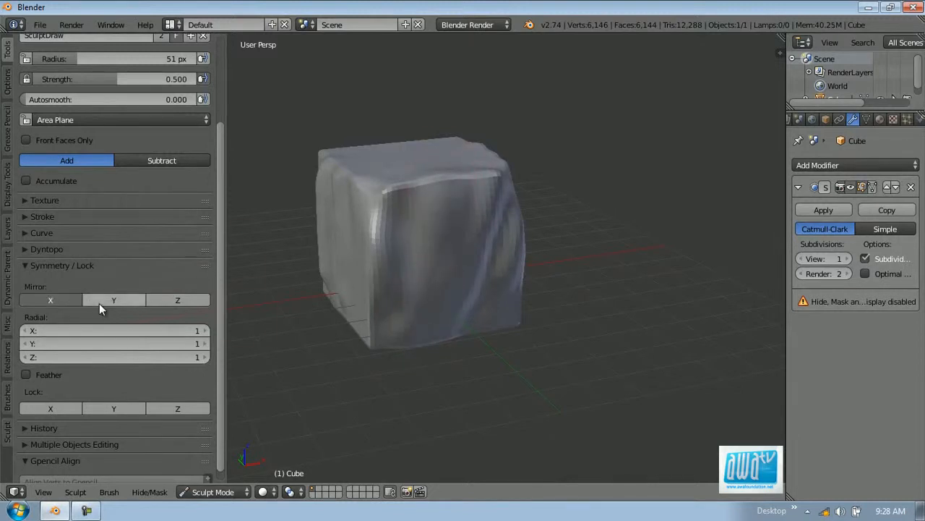
pyautogui.moveTo(419, 173)
pyautogui.mouseDown()
pyautogui.moveTo(478, 159)
pyautogui.moveTo(381, 162)
pyautogui.moveTo(332, 248)
pyautogui.moveTo(453, 125)
pyautogui.mouseUp()
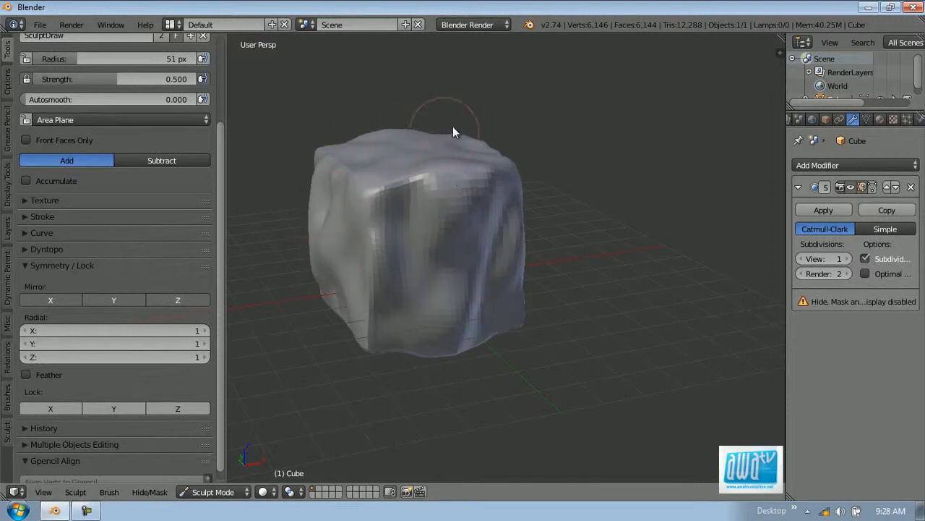
pyautogui.moveTo(577, 184); pyautogui.dragTo(550, 182, button='middle')
pyautogui.scroll(2, 549, 182)
pyautogui.hotkey('ctrl', 'z')
pyautogui.hotkey('ctrl', 'z')
pyautogui.hotkey('ctrl', 'z')
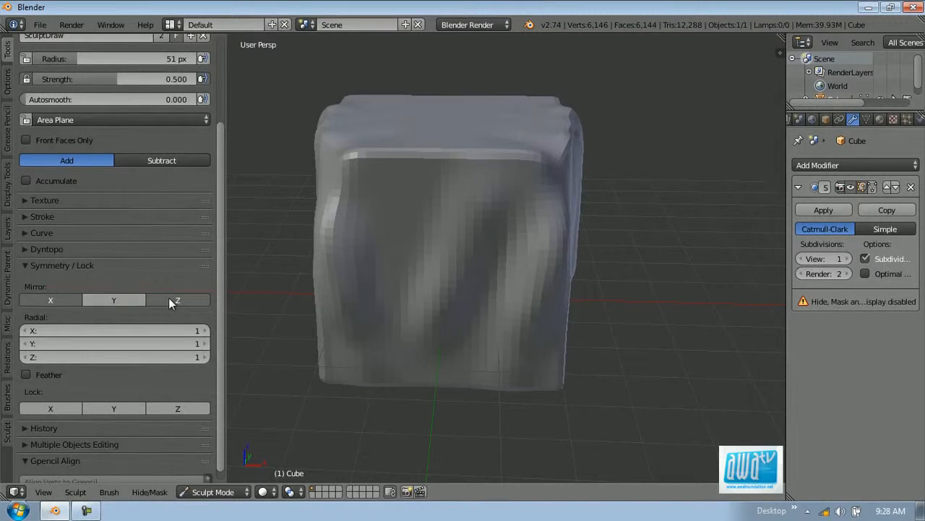
# - Set the brush radius to 102 px, sculpt up the cube's side face, and undo the last stroke
pyautogui.scroll(-1, 41, 443)
pyautogui.moveTo(470, 257); pyautogui.dragTo(493, 253, button='middle')
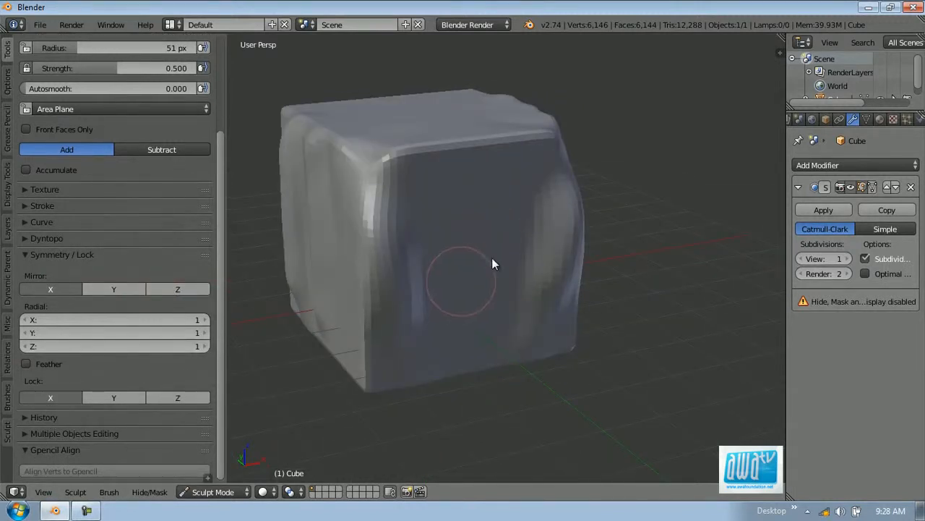
pyautogui.press('f')
pyautogui.click(539, 249)
pyautogui.moveTo(408, 243); pyautogui.dragTo(404, 188)
pyautogui.hotkey('ctrl', 'z')
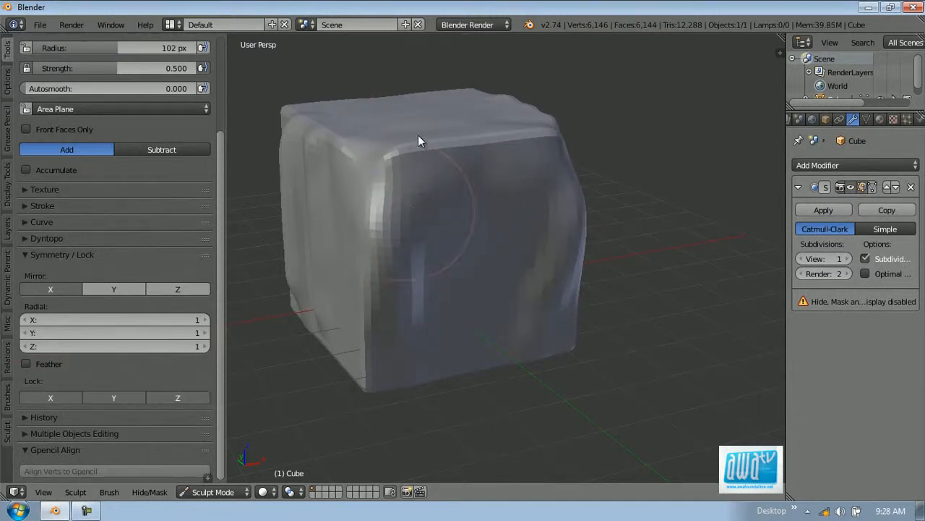
# - Try a diagonal sculpt stroke over the cube's upper corner with the X and Y axes locked, and undo it
pyautogui.scroll(-3, 404, 282)
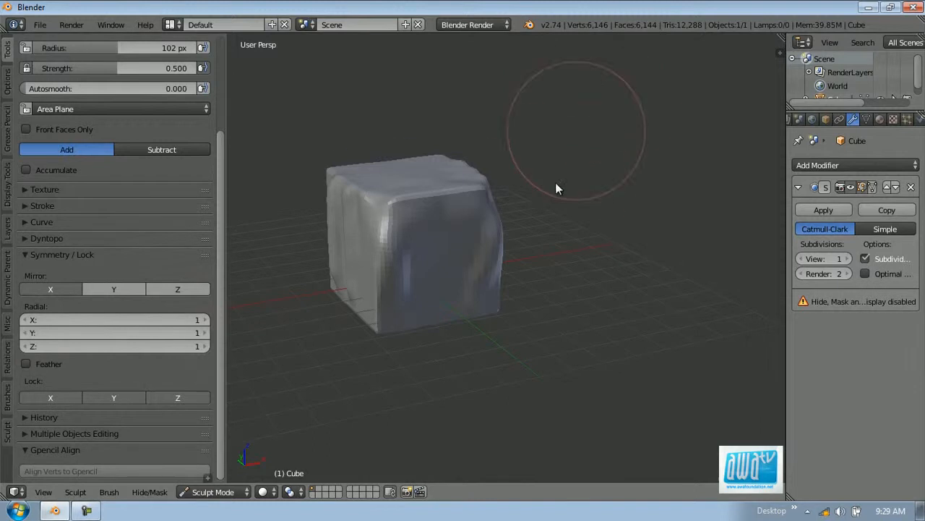
pyautogui.moveTo(555, 186); pyautogui.dragTo(426, 253, button='middle')
pyautogui.moveTo(274, 316)
pyautogui.mouseDown(button='middle')
pyautogui.moveTo(433, 241)
pyautogui.moveTo(399, 186)
pyautogui.mouseUp(button='middle')
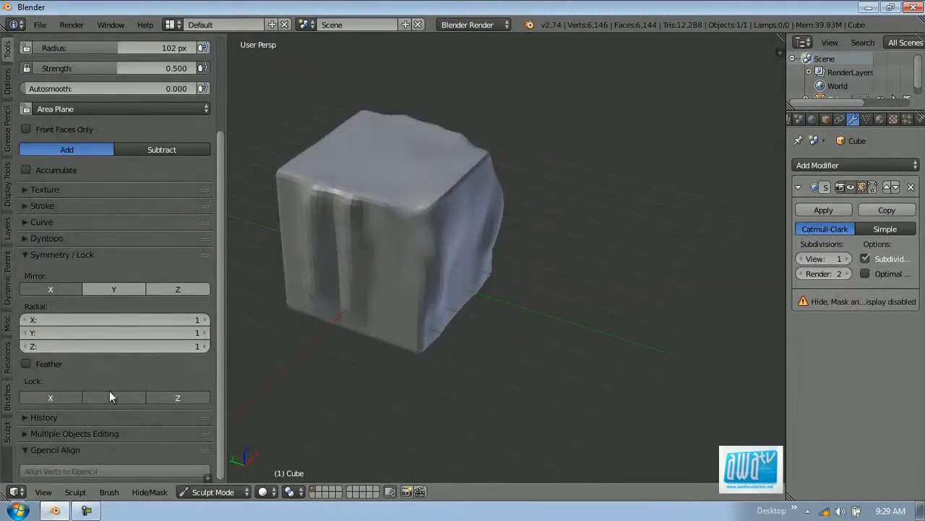
pyautogui.click(159, 397)
pyautogui.moveTo(316, 279)
pyautogui.mouseDown()
pyautogui.moveTo(430, 154)
pyautogui.moveTo(353, 228)
pyautogui.moveTo(454, 153)
pyautogui.moveTo(425, 205)
pyautogui.mouseUp()
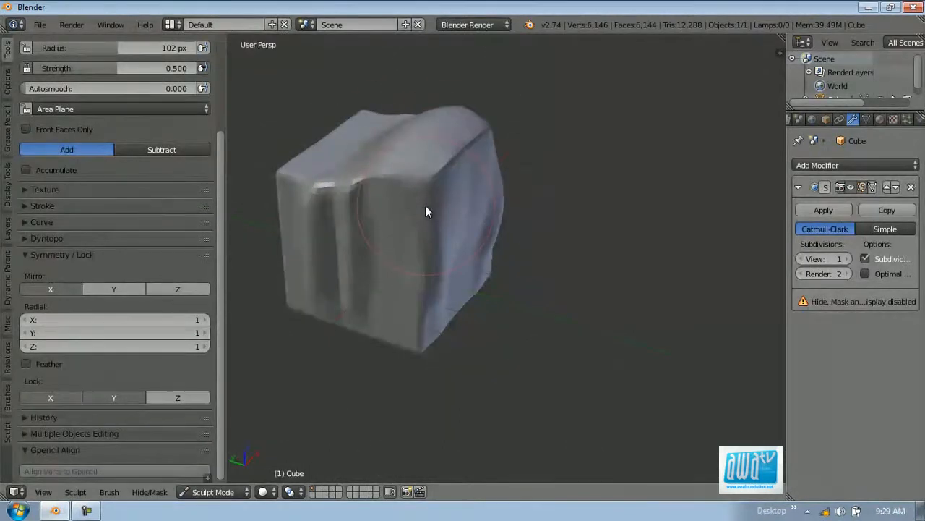
pyautogui.hotkey('ctrl', 'z')
# - Try a stroke across the cube's upper corner with only the Z axis locked, and undo it
pyautogui.click(159, 398)
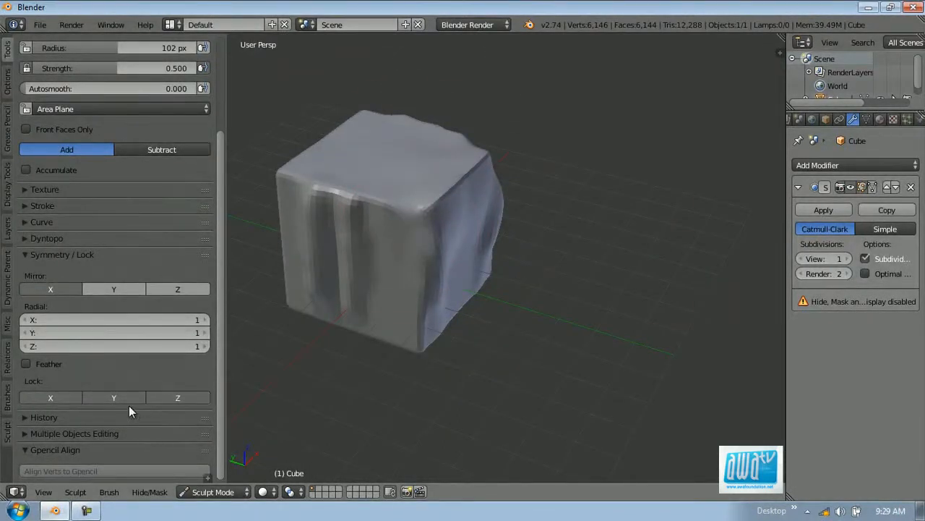
pyautogui.click(69, 398)
pyautogui.moveTo(323, 251)
pyautogui.mouseDown()
pyautogui.moveTo(404, 215)
pyautogui.moveTo(438, 250)
pyautogui.moveTo(434, 186)
pyautogui.moveTo(396, 239)
pyautogui.moveTo(458, 170)
pyautogui.mouseUp()
pyautogui.scroll(3, 458, 170)
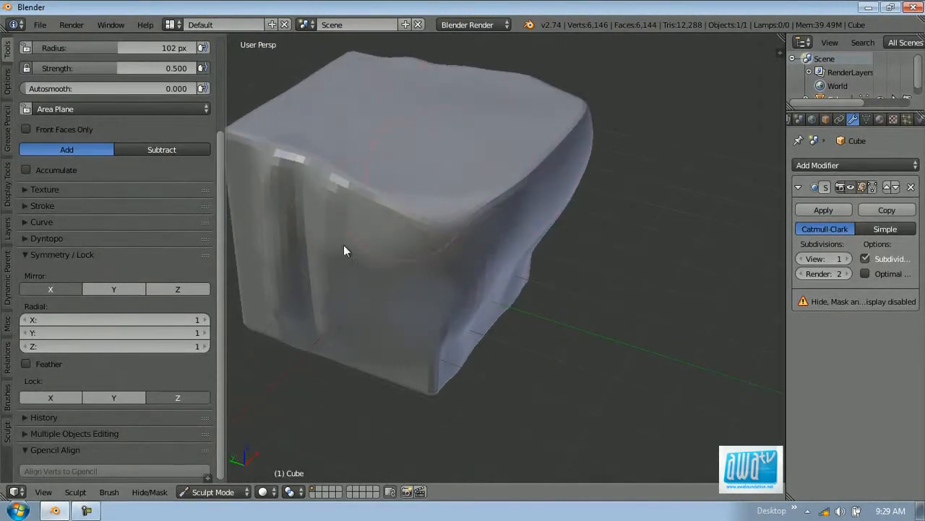
pyautogui.moveTo(344, 244); pyautogui.dragTo(408, 218, button='middle')
pyautogui.scroll(-3, 363, 158)
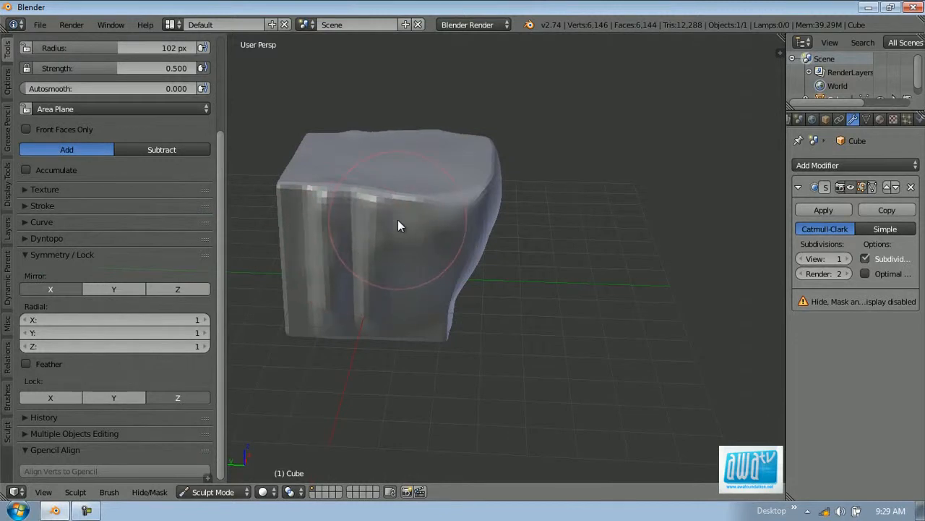
pyautogui.hotkey('ctrl', 'z')
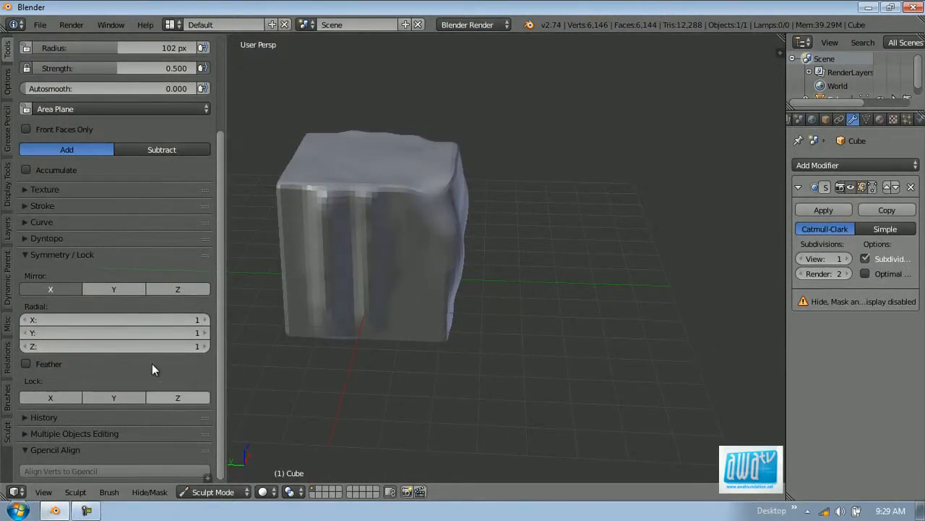
# - Collapse the Symmetry / Lock settings and look at the History options
pyautogui.click(88, 258)
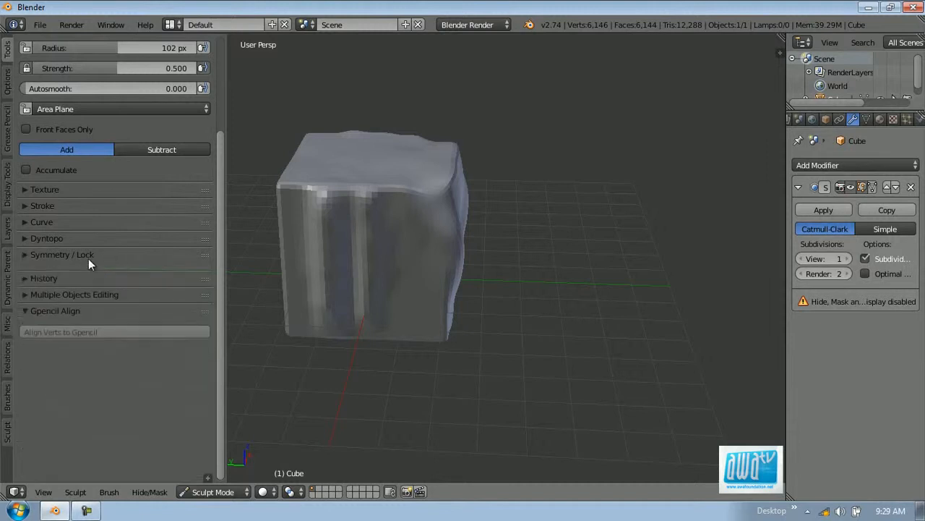
pyautogui.click(71, 268)
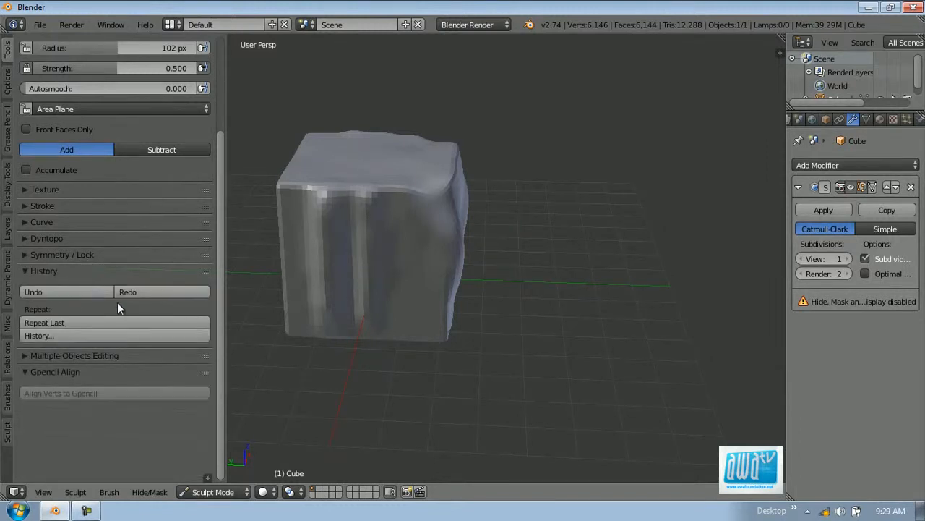
pyautogui.click(90, 269)
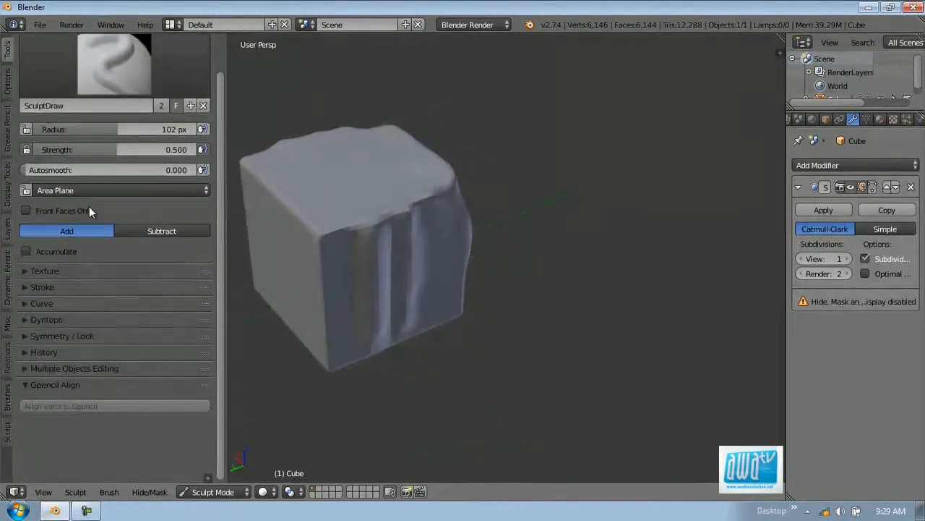
# - Show the Dyntopo settings and enable Dyntopo on the cube, accepting the generative modifiers warning
pyautogui.moveTo(327, 248)
pyautogui.mouseDown(button='middle')
pyautogui.moveTo(432, 208)
pyautogui.moveTo(501, 220)
pyautogui.mouseUp(button='middle')
pyautogui.scroll(3, 470, 238)
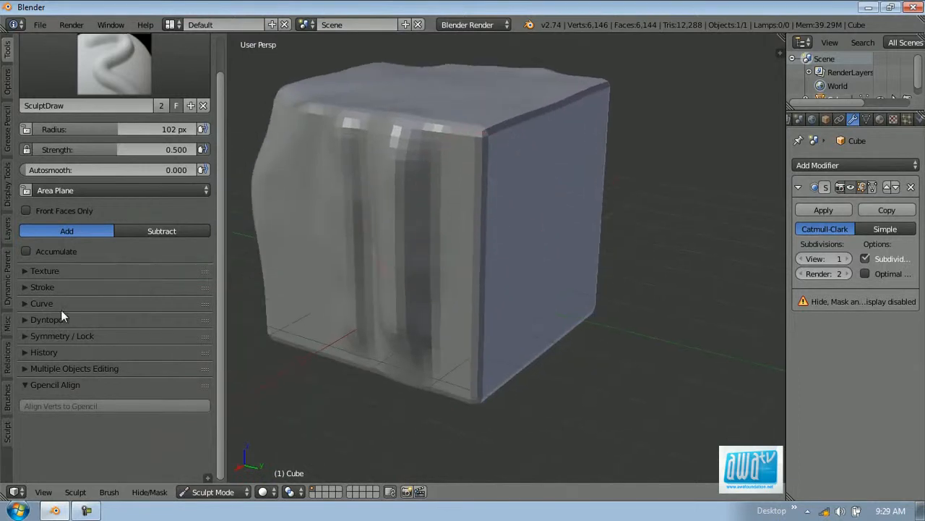
pyautogui.click(50, 321)
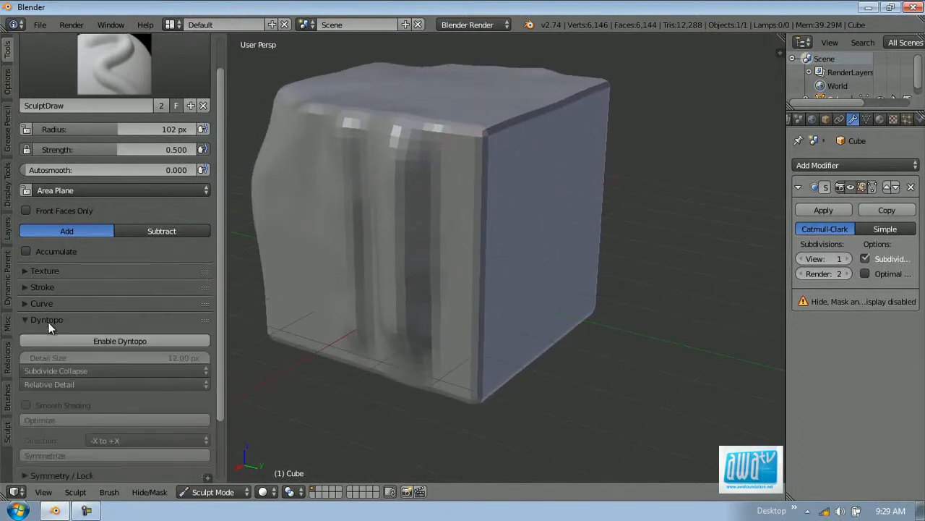
pyautogui.scroll(-2, 551, 143)
pyautogui.scroll(-1, 44, 270)
pyautogui.scroll(-2, 44, 271)
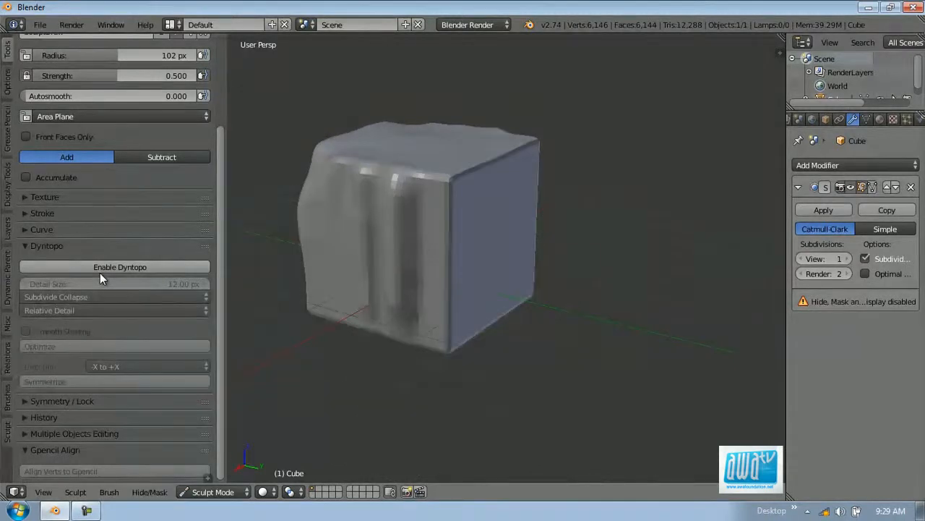
pyautogui.scroll(5, 508, 224)
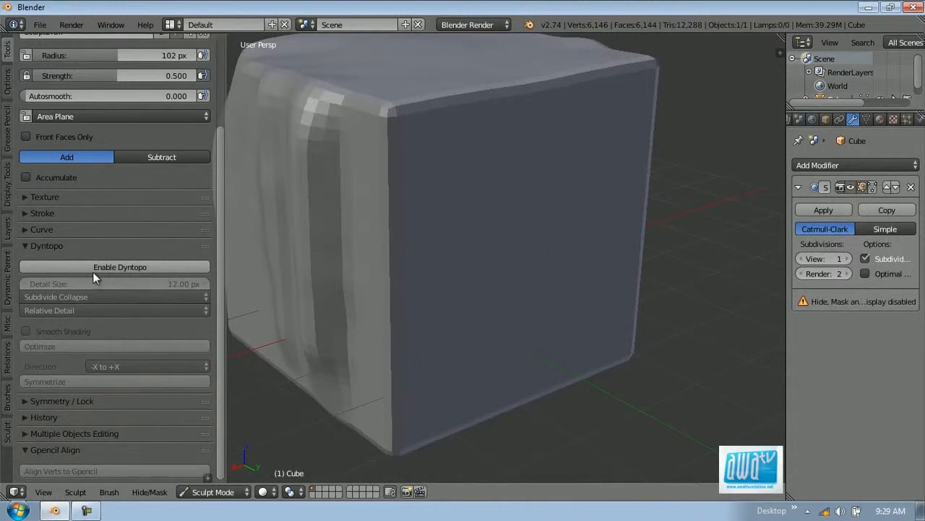
pyautogui.scroll(-2, 422, 275)
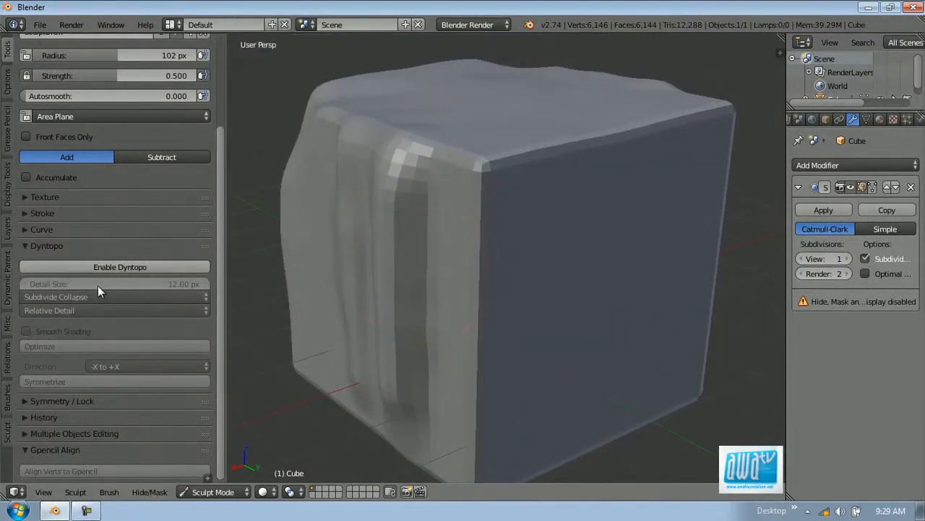
pyautogui.click(130, 267)
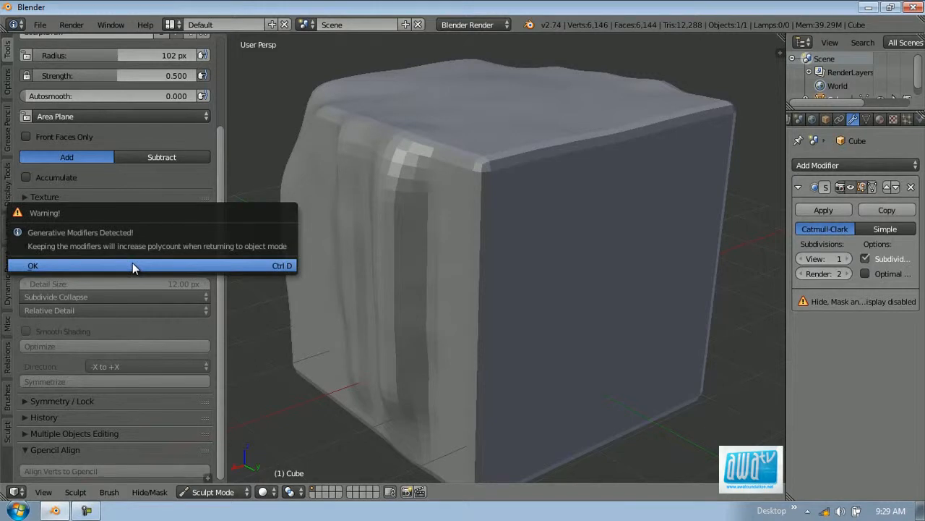
pyautogui.click(133, 263)
# - Set the Dyntopo detail size to 2 px and sculpt along the cube's upper edge in wireframe display
pyautogui.scroll(2, 445, 228)
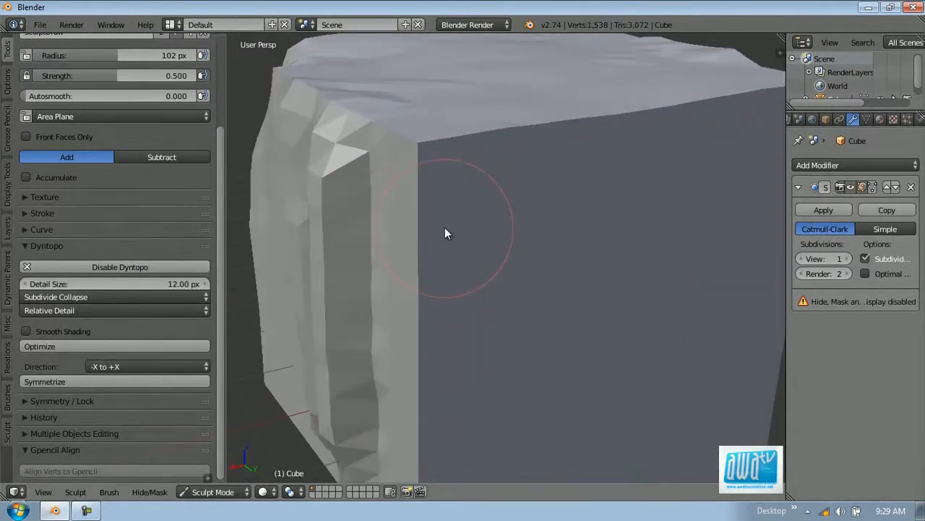
pyautogui.scroll(2, 436, 185)
pyautogui.scroll(-4, 431, 141)
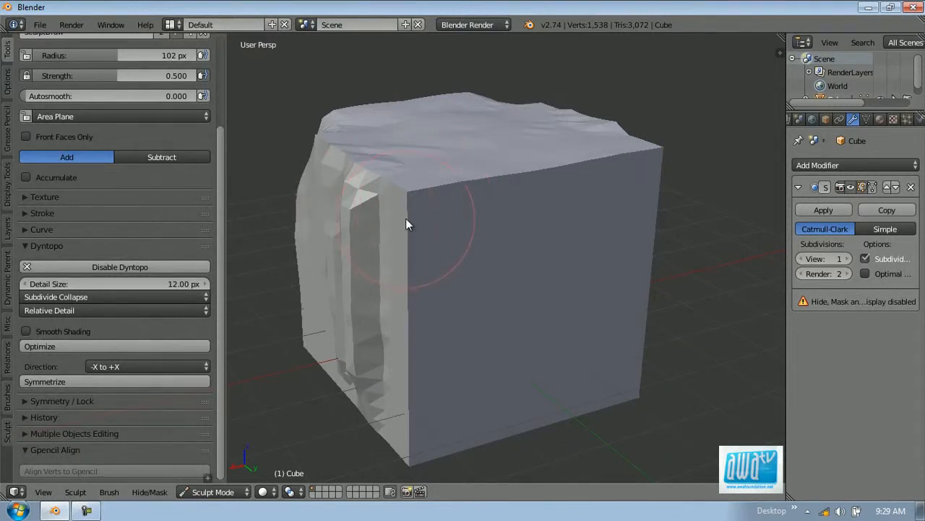
pyautogui.scroll(4, 414, 222)
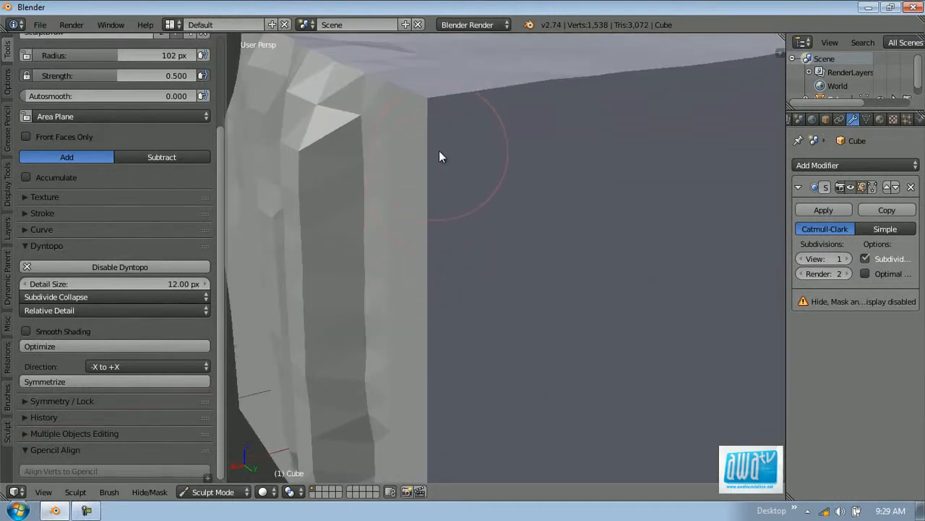
pyautogui.scroll(-4, 439, 157)
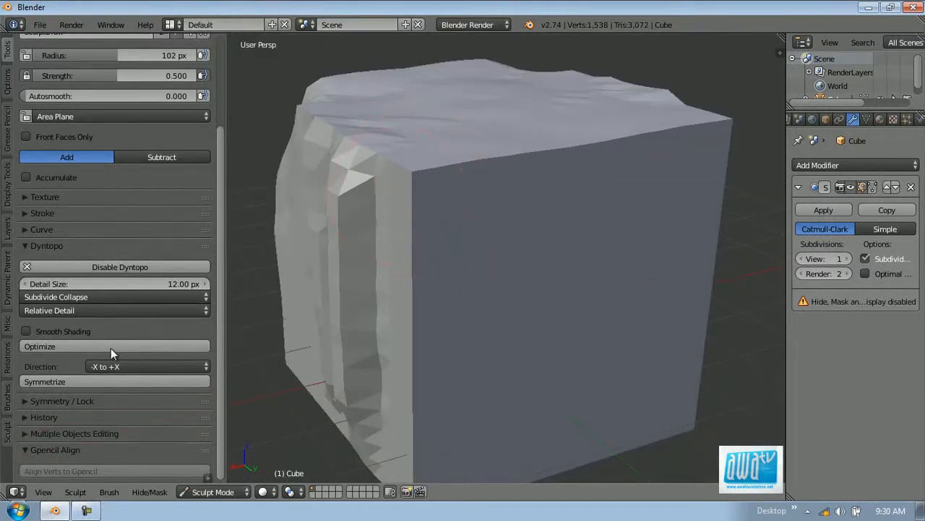
pyautogui.click(140, 285)
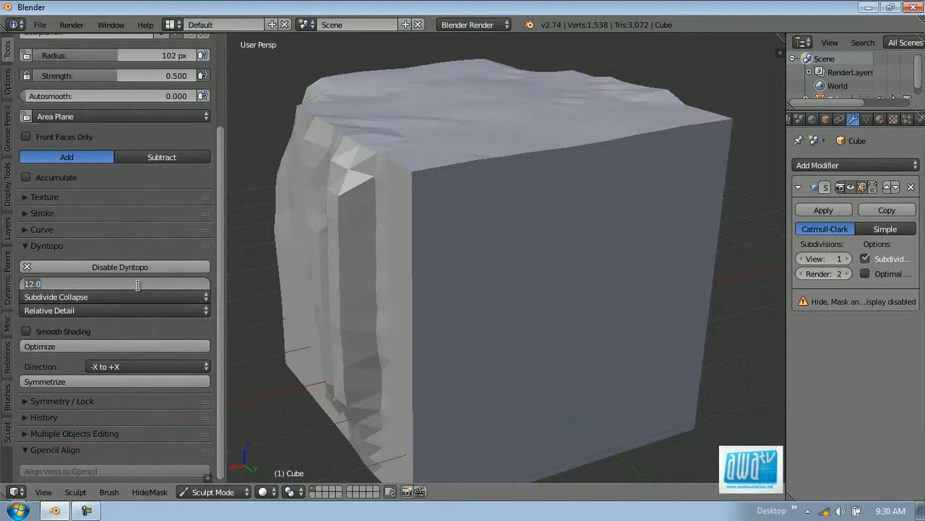
pyautogui.write('2')
pyautogui.press('Return')
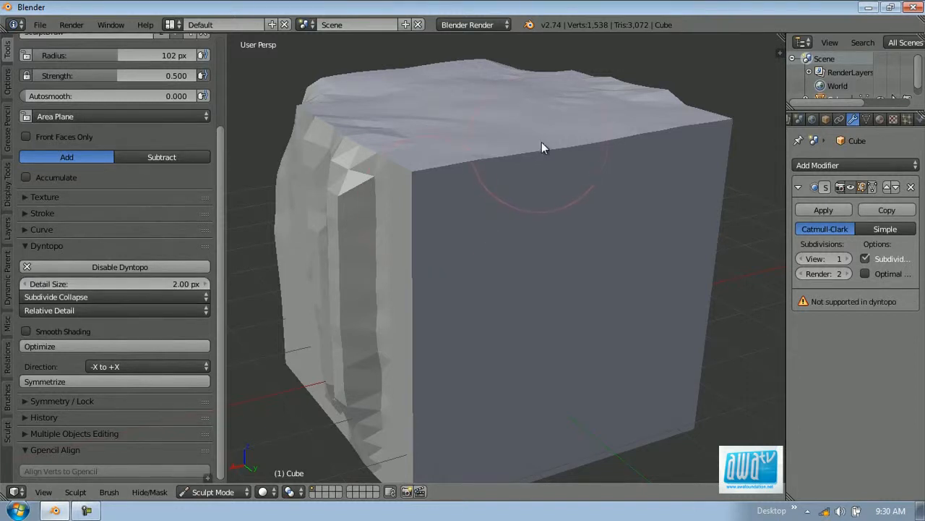
pyautogui.press('z')
pyautogui.click(454, 171)
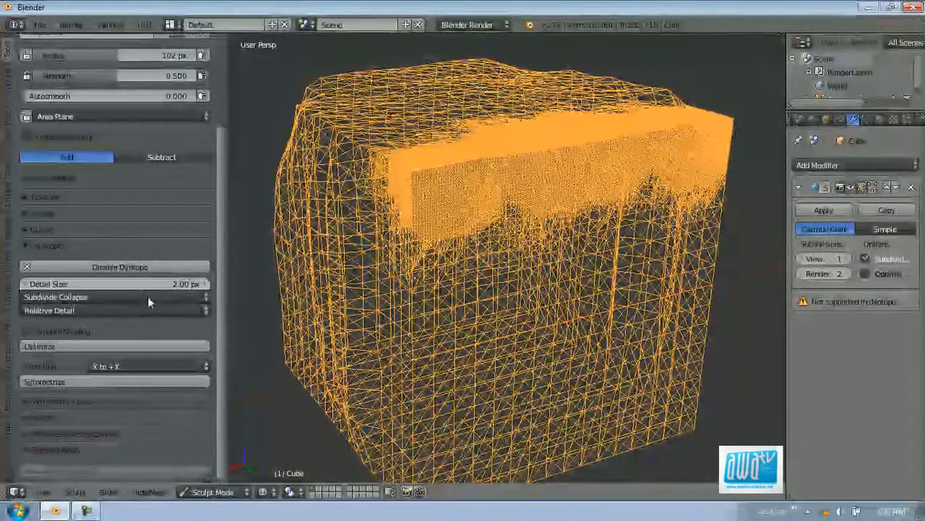
# - Set the Dyntopo detail size to 30 px and sculpt over the densely subdivided upper edge
pyautogui.click(154, 283)
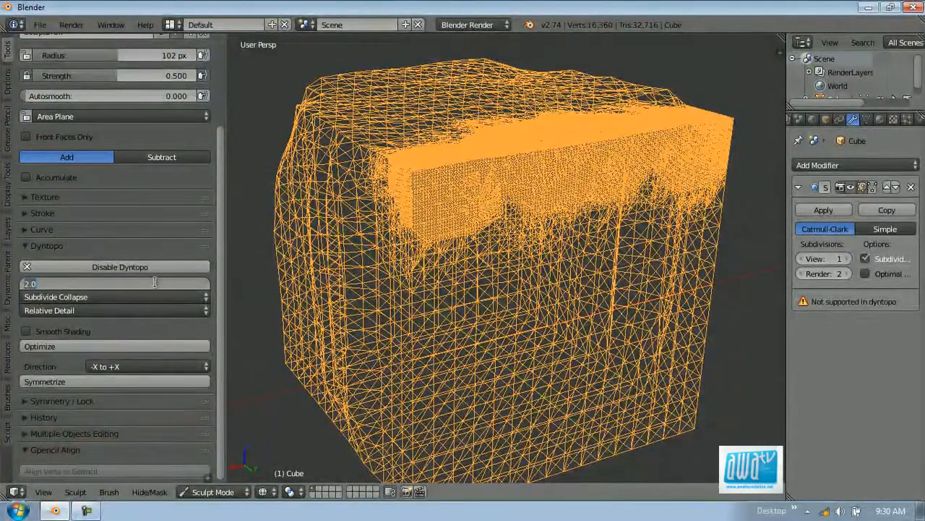
pyautogui.write('10')
pyautogui.press('Return')
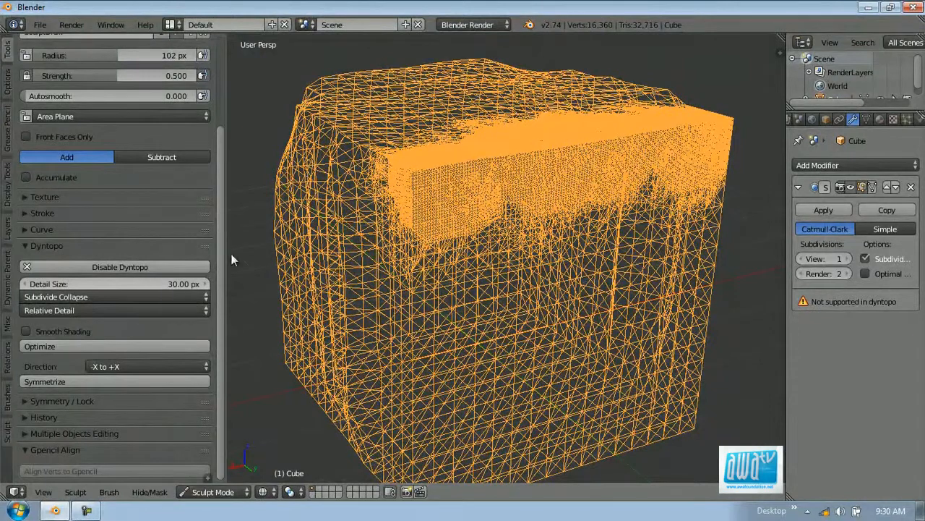
pyautogui.moveTo(423, 172)
pyautogui.mouseDown()
pyautogui.moveTo(469, 190)
pyautogui.moveTo(496, 157)
pyautogui.moveTo(548, 138)
pyautogui.moveTo(582, 163)
pyautogui.mouseUp()
pyautogui.scroll(5, 451, 239)
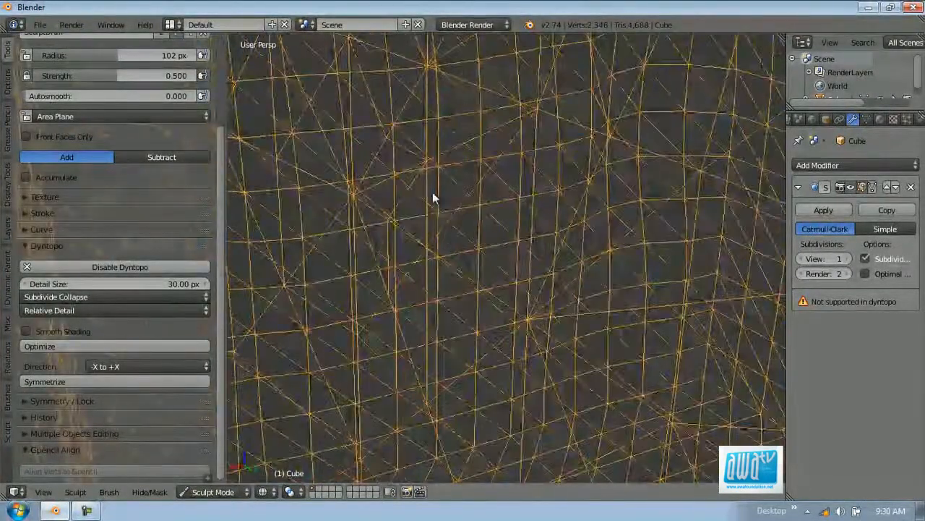
pyautogui.scroll(-4, 433, 191)
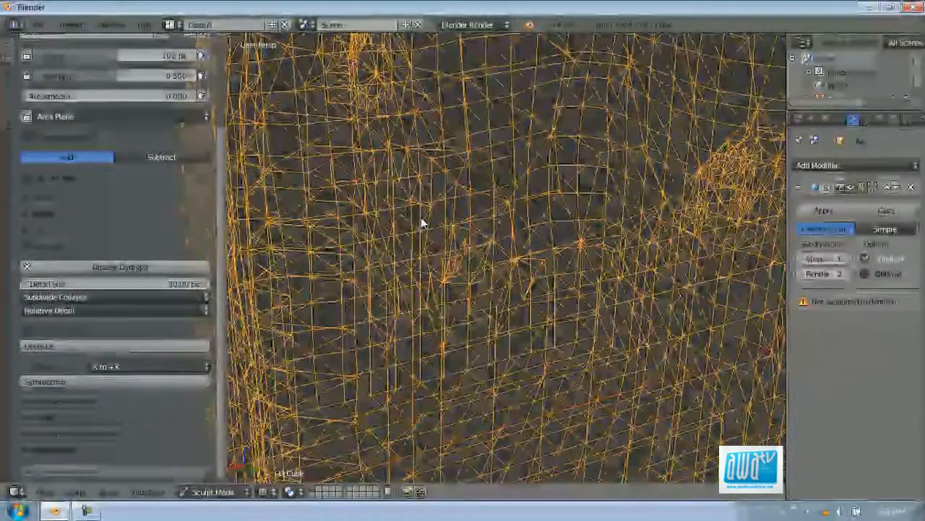
# - Sculpt short strokes on the cube's surface at close zoom levels and compare the resulting wireframe density
pyautogui.scroll(4, 422, 221)
pyautogui.moveTo(421, 217)
pyautogui.mouseDown()
pyautogui.moveTo(423, 196)
pyautogui.moveTo(396, 203)
pyautogui.mouseUp()
pyautogui.scroll(-4, 402, 174)
pyautogui.scroll(4, 420, 235)
pyautogui.scroll(-4, 405, 238)
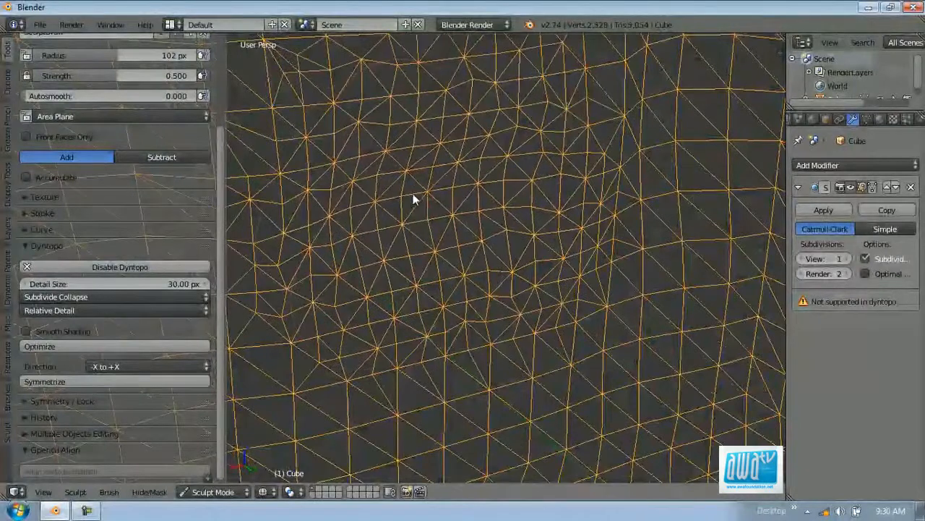
pyautogui.scroll(4, 413, 198)
pyautogui.moveTo(391, 214)
pyautogui.mouseDown()
pyautogui.moveTo(419, 207)
pyautogui.moveTo(368, 177)
pyautogui.mouseUp()
pyautogui.scroll(2, 417, 195)
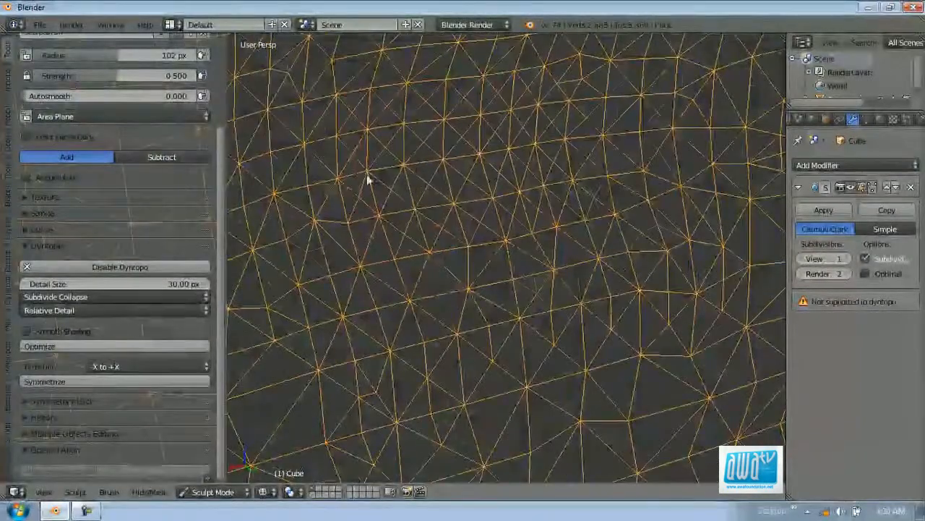
pyautogui.scroll(-3, 412, 201)
pyautogui.scroll(-6, 399, 238)
pyautogui.scroll(2, 480, 297)
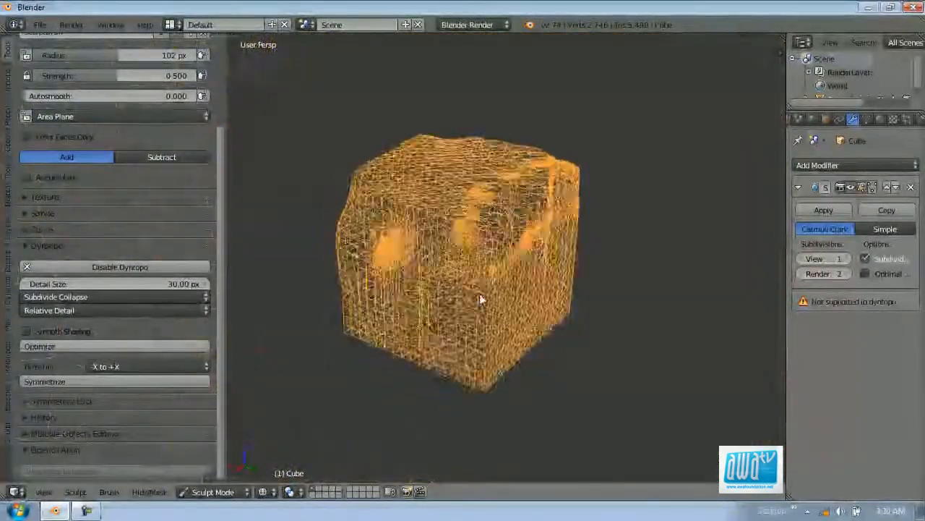
# - Optimize the cube's Dyntopo sculpt data and compare the mesh in solid and wireframe display
pyautogui.scroll(3, 571, 233)
pyautogui.press('z')
pyautogui.scroll(-4, 521, 235)
pyautogui.moveTo(462, 242)
pyautogui.mouseDown(button='middle')
pyautogui.moveTo(377, 259)
pyautogui.moveTo(453, 270)
pyautogui.moveTo(500, 236)
pyautogui.mouseUp(button='middle')
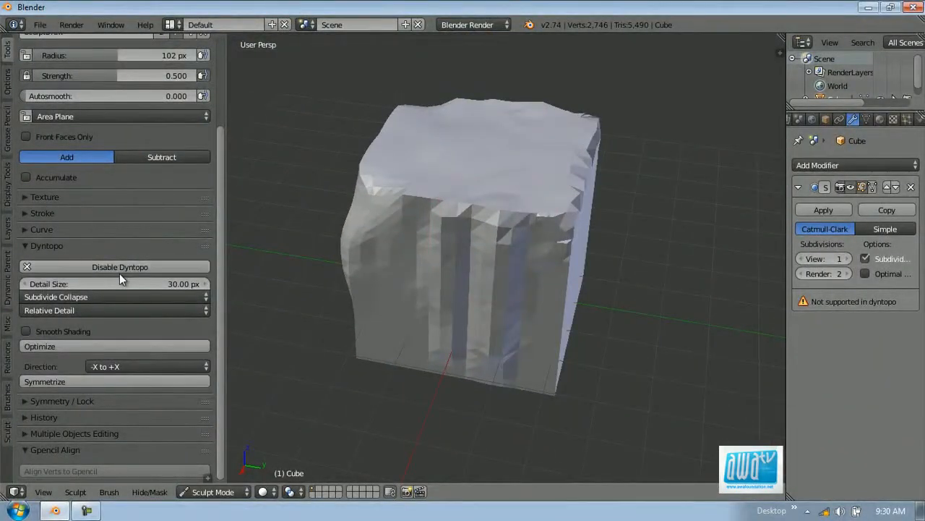
pyautogui.click(65, 350)
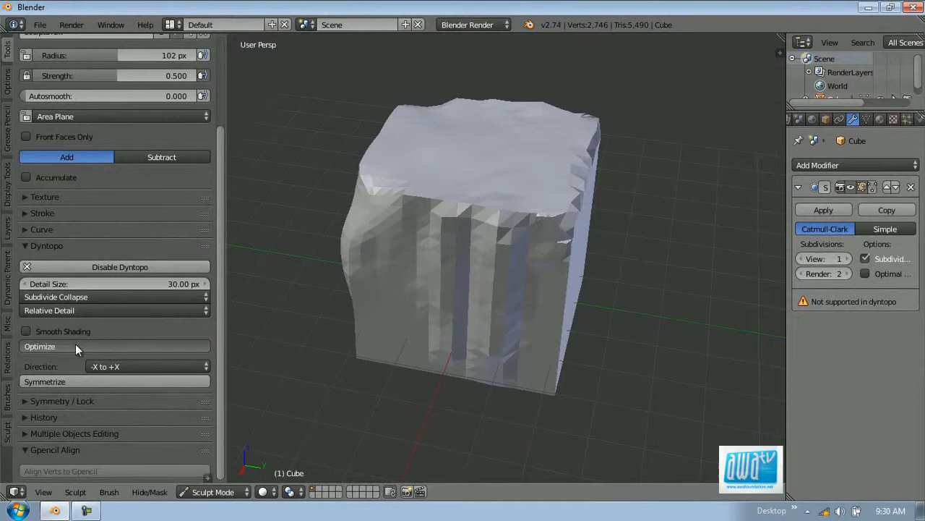
pyautogui.press('z')
pyautogui.scroll(5, 550, 277)
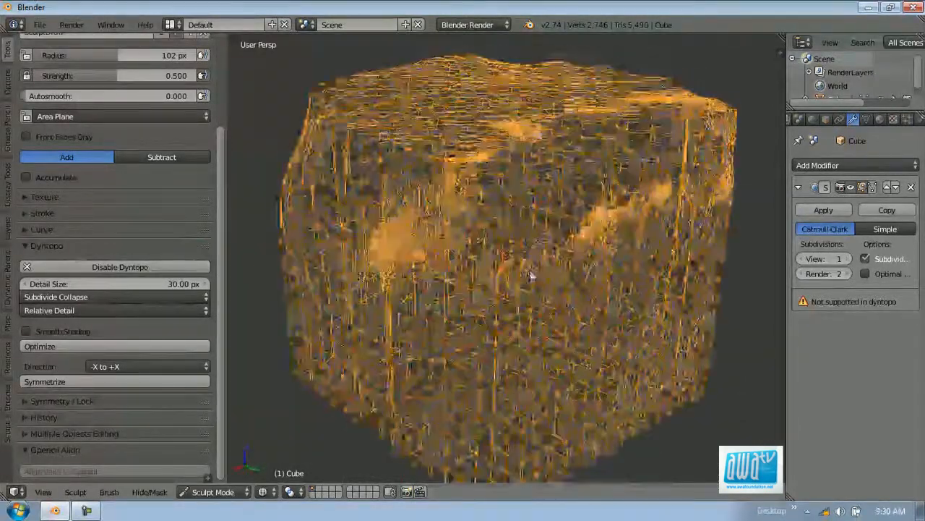
pyautogui.press('z')
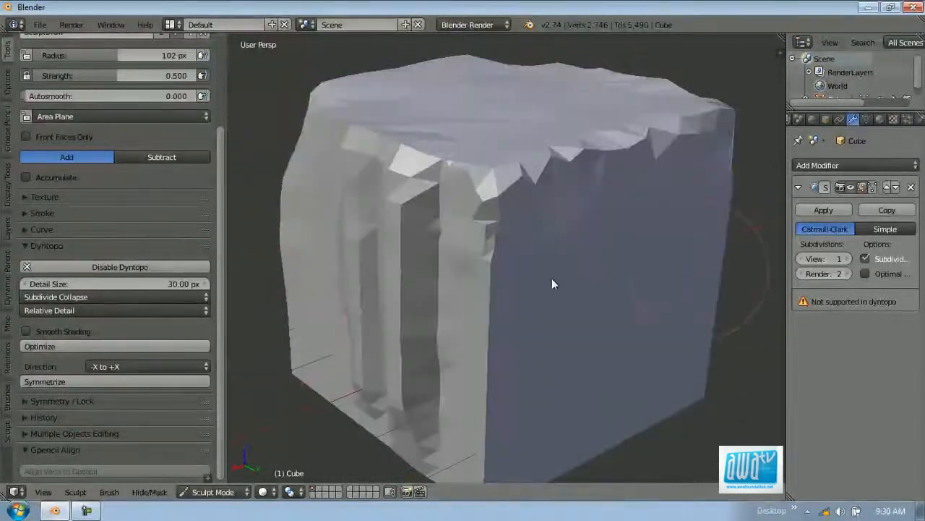
# - Enable Dyntopo smooth shading on the cube and symmetrize its mesh in the -X to +X direction
pyautogui.scroll(-2, 434, 255)
pyautogui.scroll(2, 434, 254)
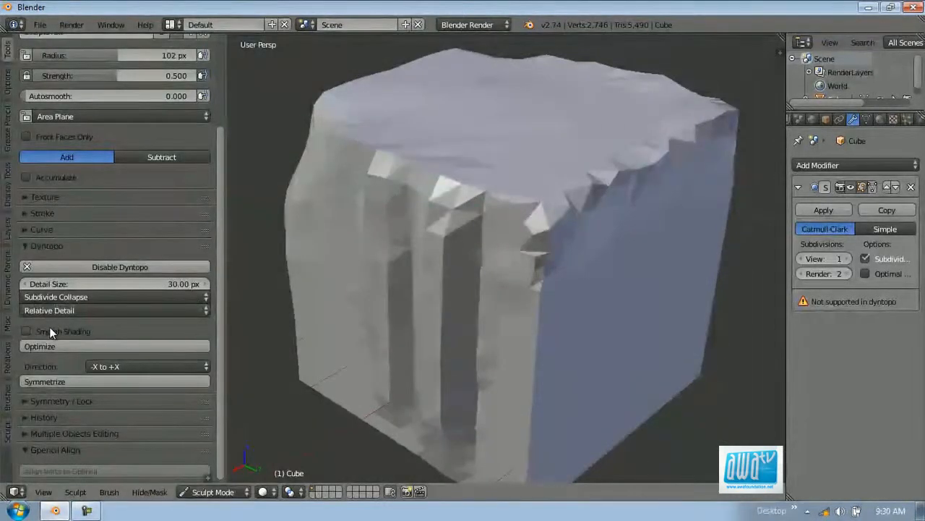
pyautogui.click(27, 331)
pyautogui.scroll(-2, 557, 285)
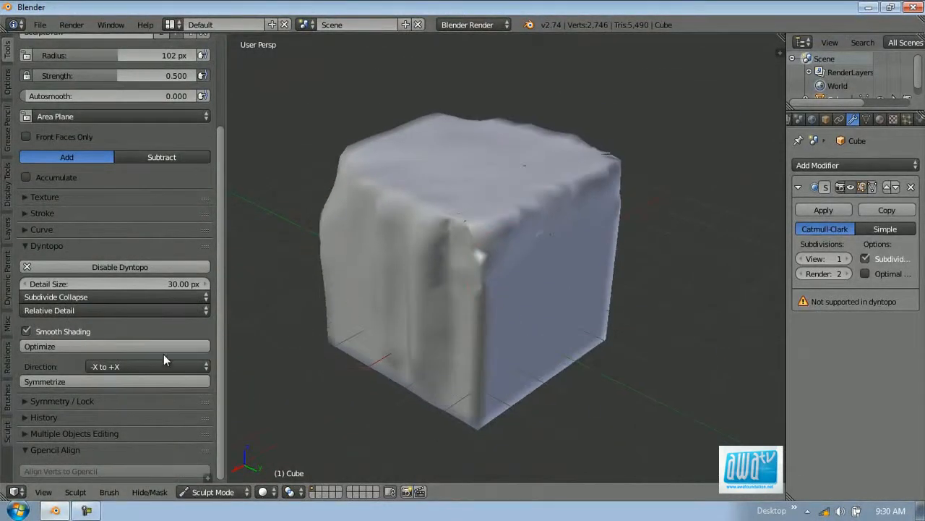
pyautogui.click(113, 381)
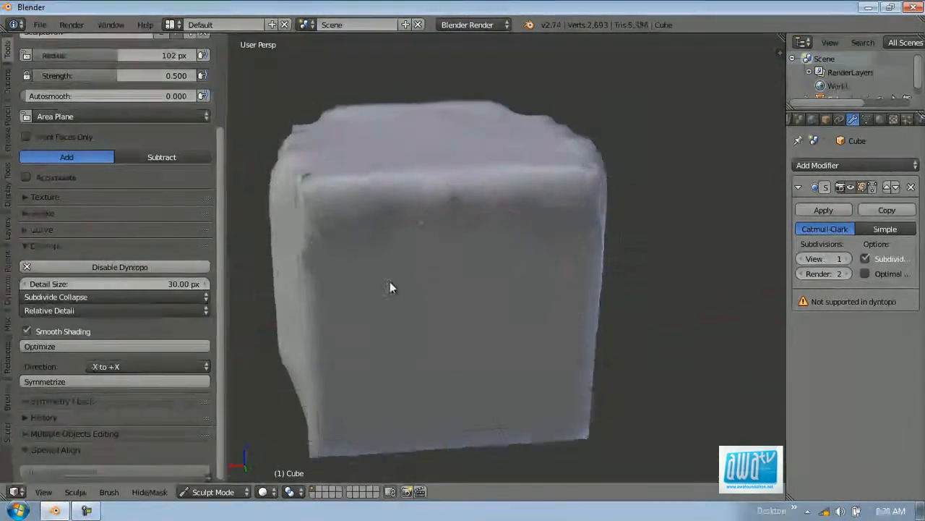
# - Examine the symmetrized cube's sculpted sides and top surface from several angles and distances
pyautogui.moveTo(389, 288)
pyautogui.mouseDown(button='middle')
pyautogui.moveTo(508, 263)
pyautogui.moveTo(598, 133)
pyautogui.moveTo(463, 260)
pyautogui.mouseUp(button='middle')
pyautogui.moveTo(584, 281)
pyautogui.mouseDown(button='middle')
pyautogui.moveTo(523, 260)
pyautogui.moveTo(586, 206)
pyautogui.mouseUp(button='middle')
pyautogui.moveTo(516, 202); pyautogui.dragTo(475, 177, button='middle')
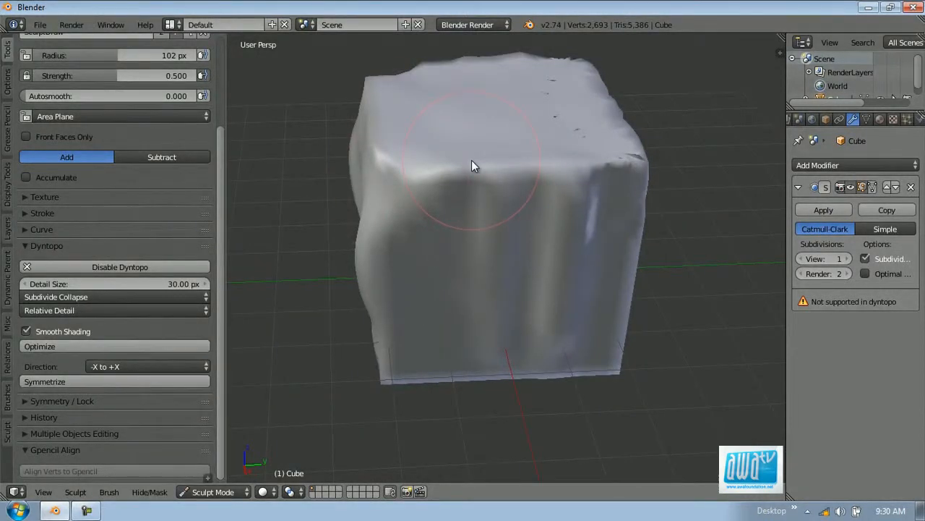
pyautogui.moveTo(554, 282); pyautogui.dragTo(547, 264, button='middle')
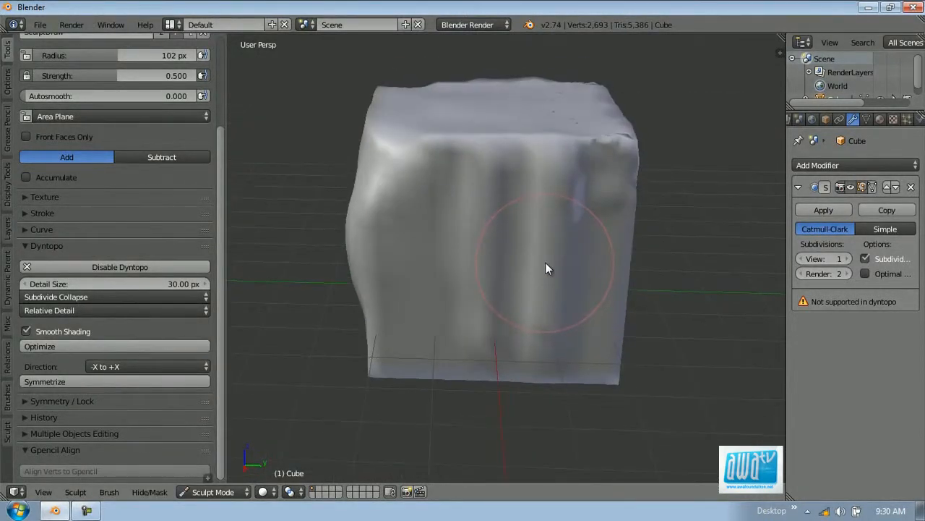
pyautogui.scroll(-3, 585, 210)
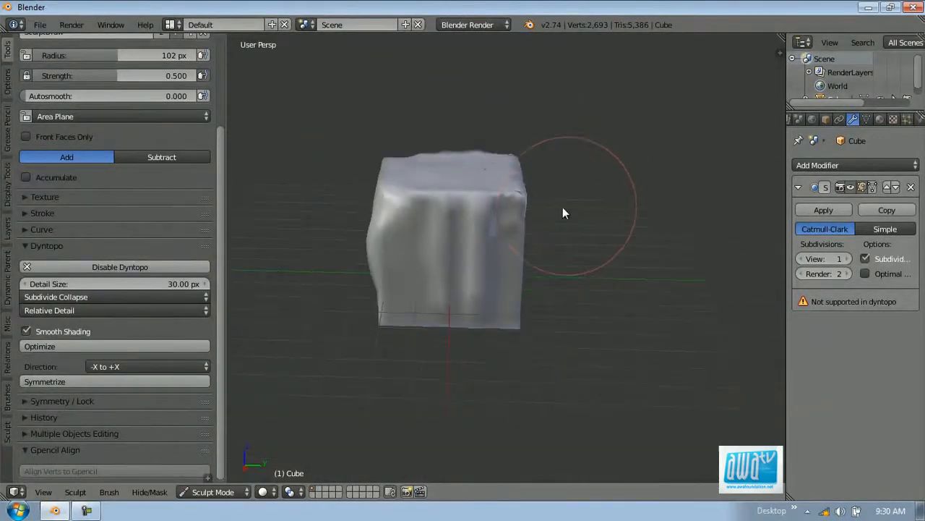
pyautogui.moveTo(563, 207); pyautogui.dragTo(635, 257, button='middle')
pyautogui.scroll(3, 632, 253)
pyautogui.moveTo(294, 334)
pyautogui.mouseDown(button='middle')
pyautogui.moveTo(344, 271)
pyautogui.moveTo(654, 274)
pyautogui.moveTo(459, 293)
pyautogui.moveTo(668, 277)
pyautogui.mouseUp(button='middle')
pyautogui.scroll(-3, 654, 275)
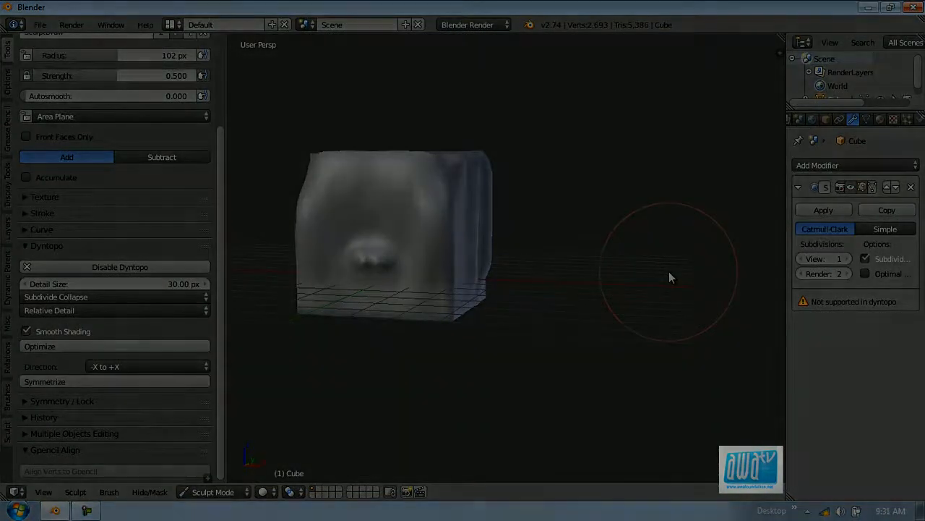